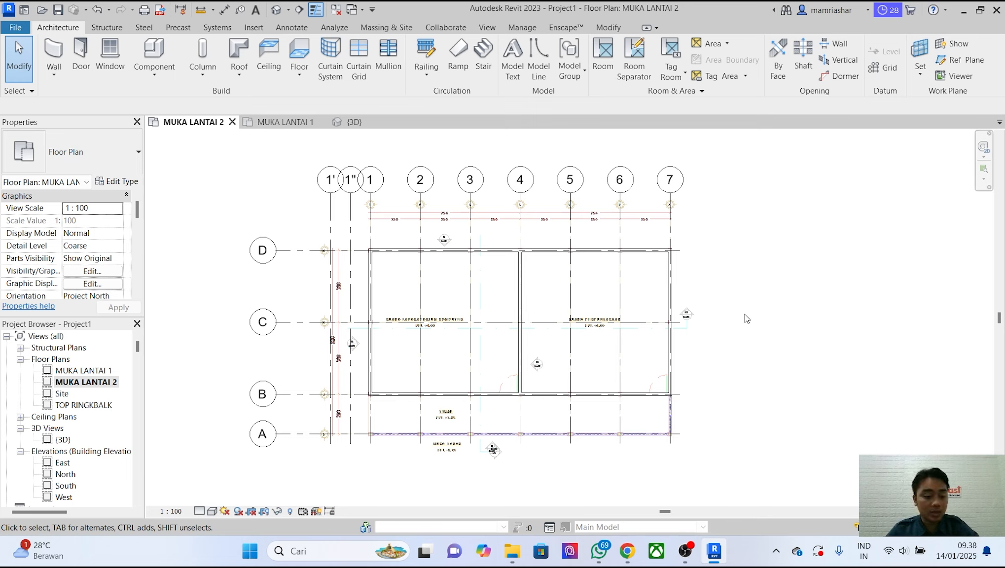
Inspect the building from the side in the 3D view, and open the MUKA LANTAI 1 floor plan.
double_click(62, 440)
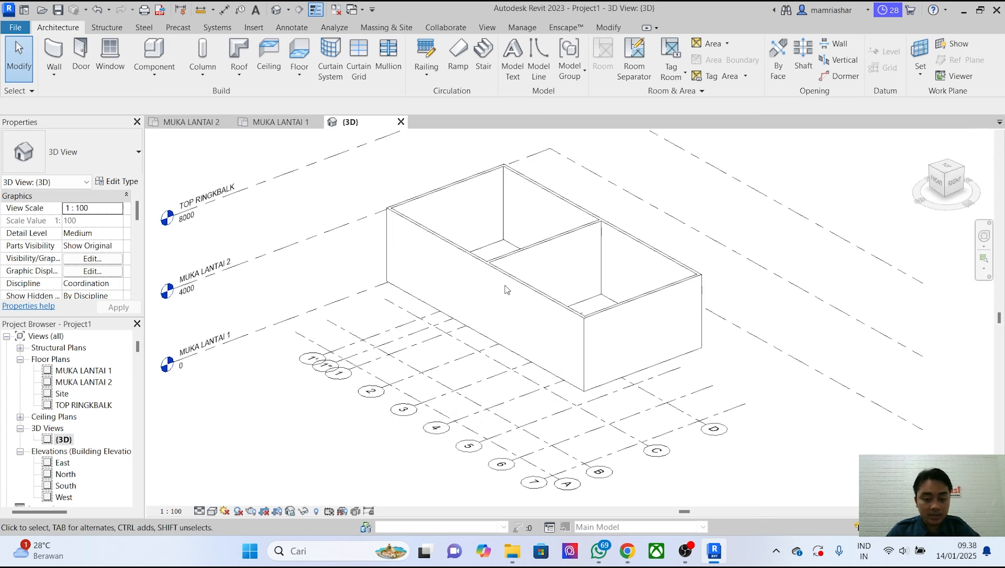
shift+middle_drag(589, 394, 498, 314)
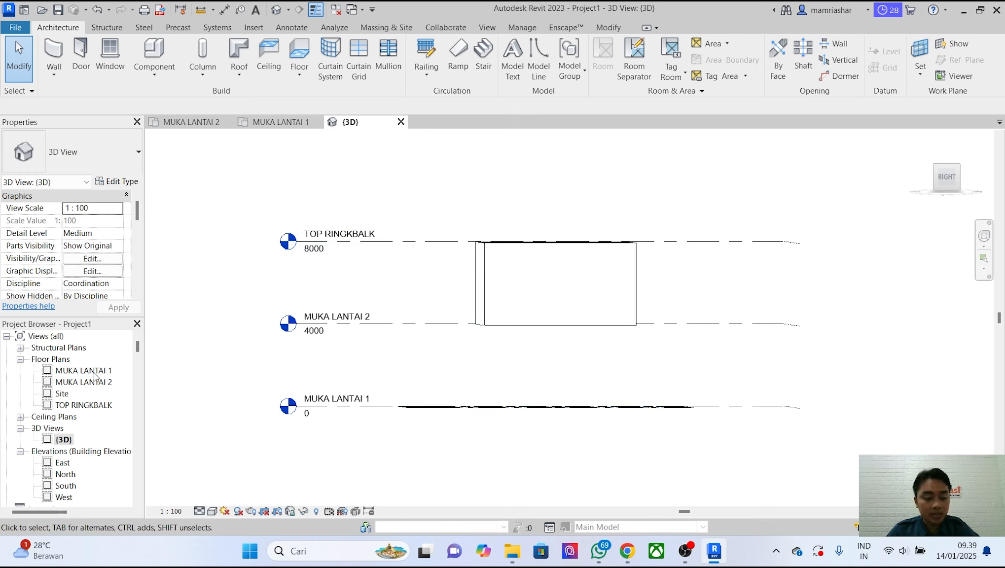
double_click(94, 375)
scroll(370, 318, down, 3)
scroll(507, 302, up, 4)
middle_drag(445, 305, 475, 301)
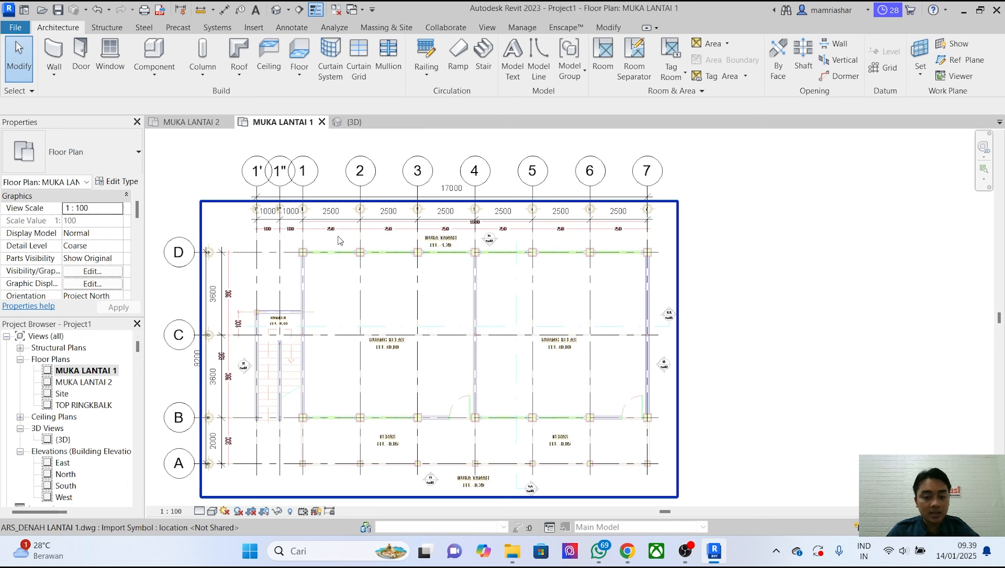
middle_drag(372, 298, 397, 294)
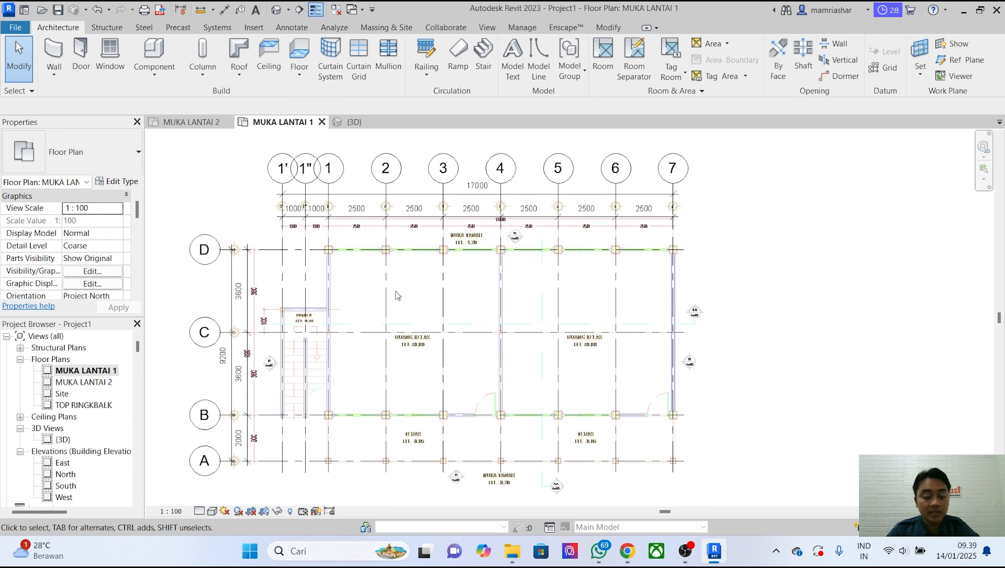
Start an architectural wall of type Dinding Batu Bata and duplicate that type under the name Dinding Trasram.
click(54, 74)
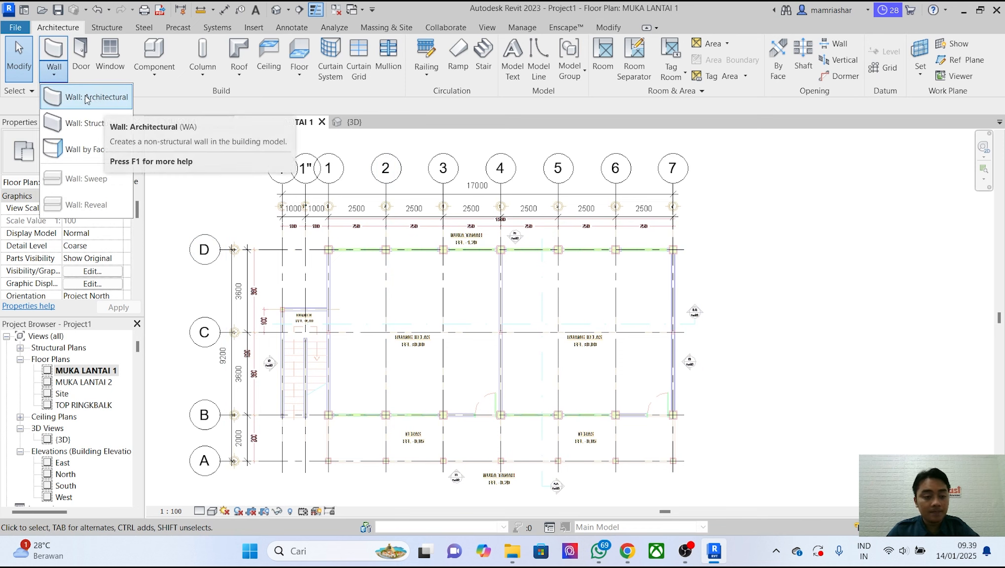
click(101, 99)
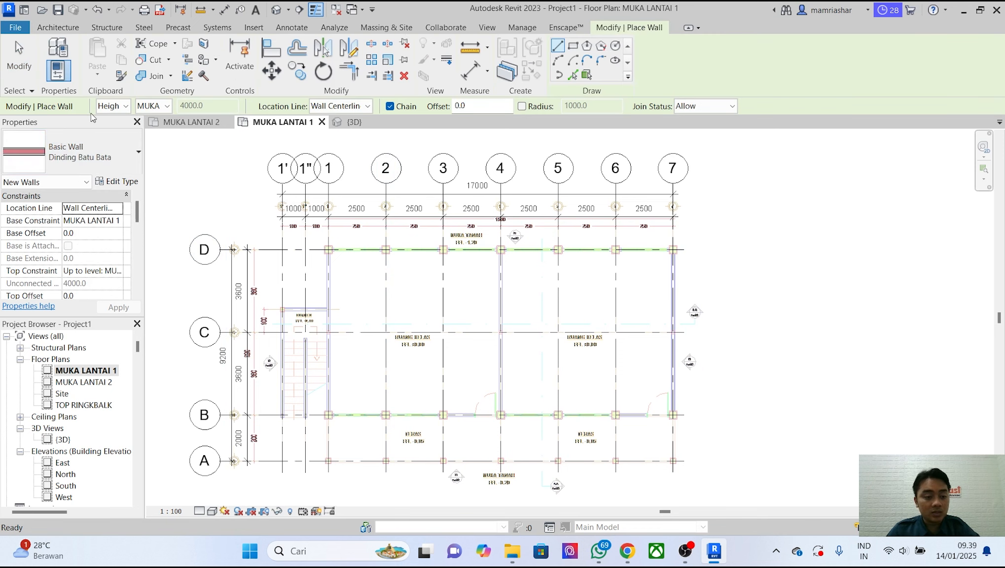
click(133, 164)
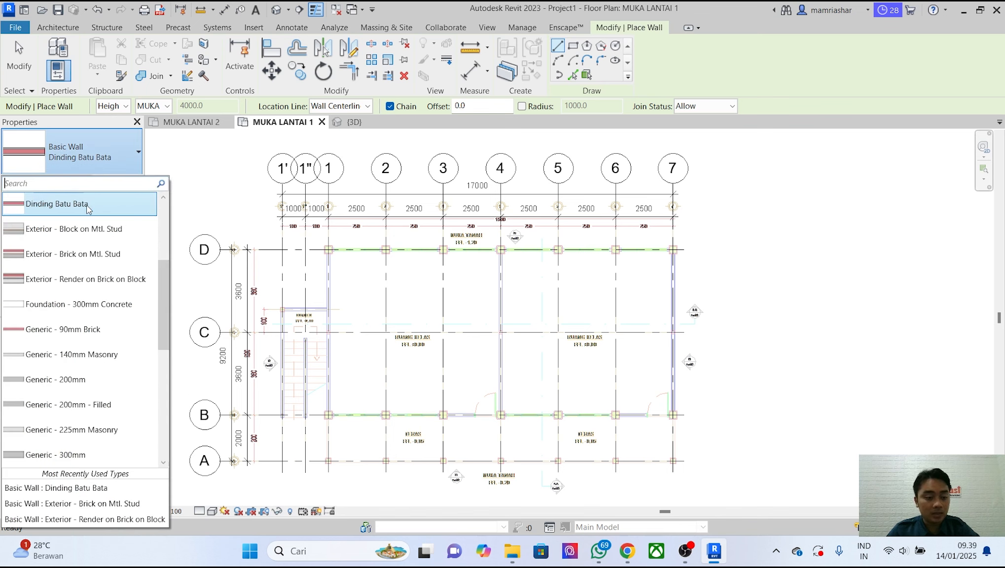
click(88, 207)
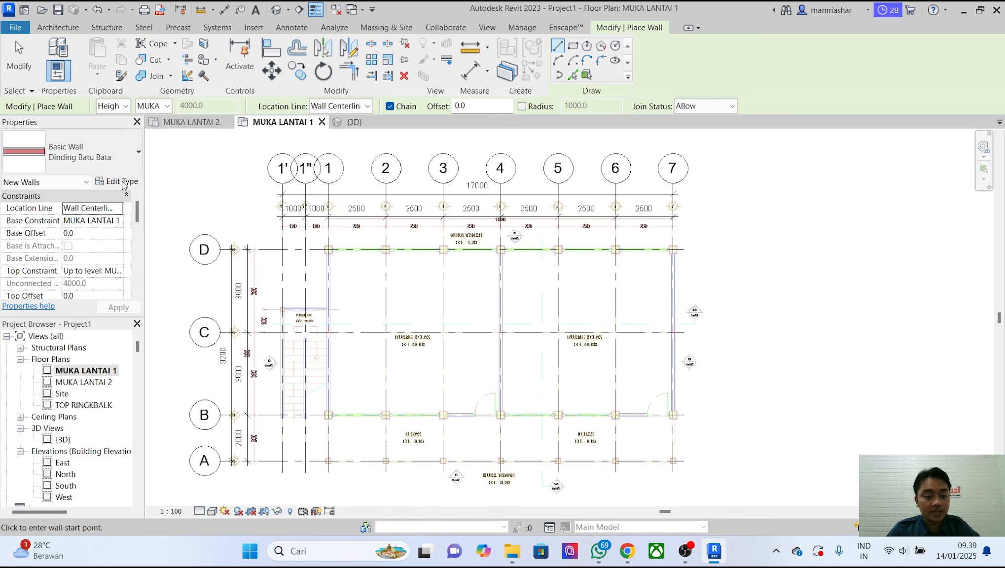
click(117, 182)
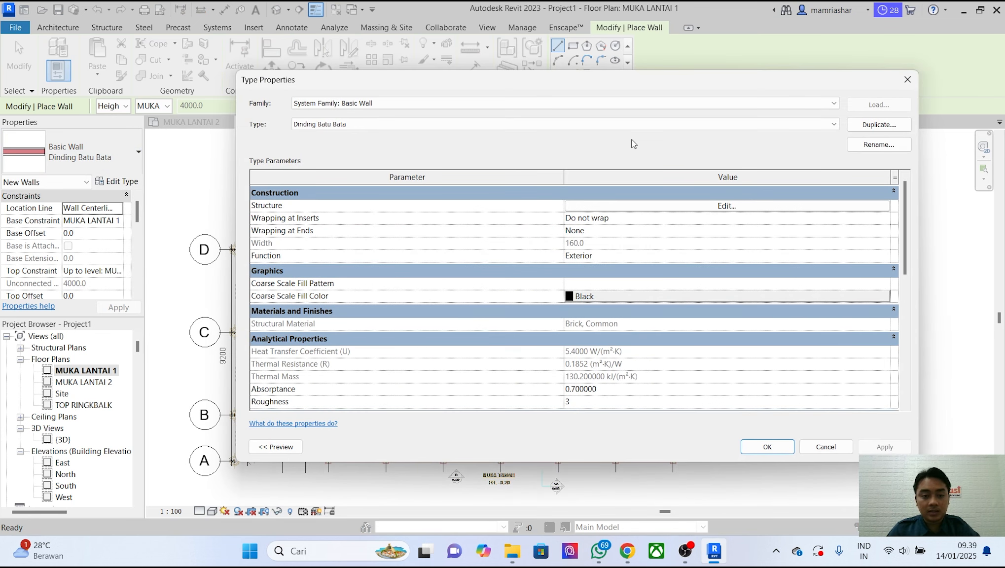
click(872, 125)
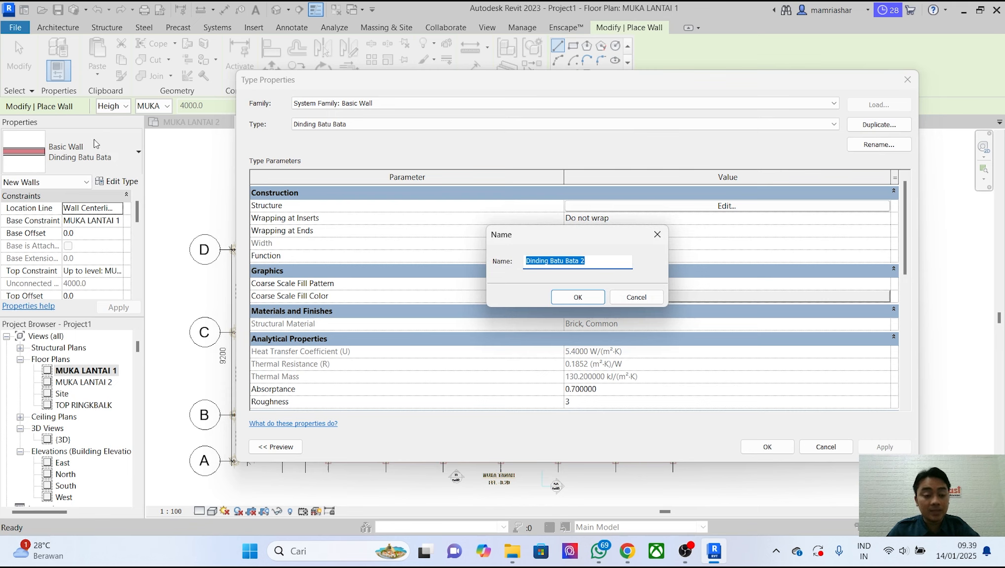
click(604, 263)
drag(593, 264, 553, 267)
text(Trasram)
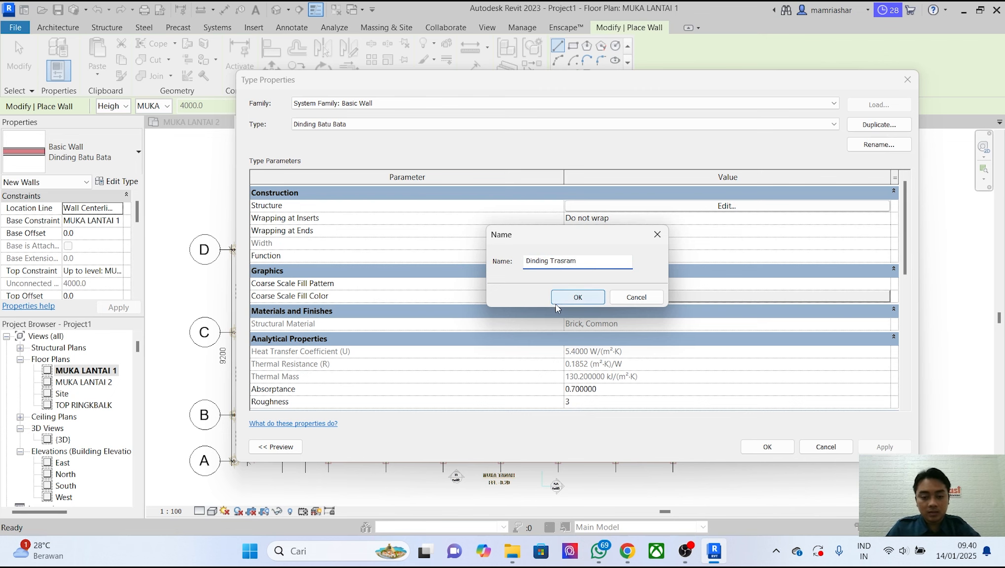
click(587, 297)
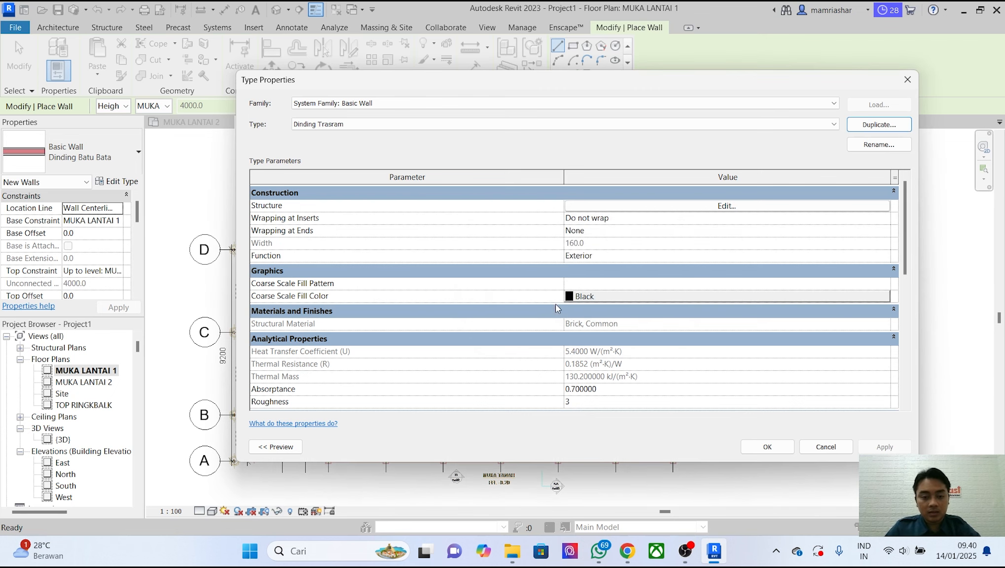
Open the layer structure of Dinding Trasram and bring up the material browser for the core Structure [1] layer.
click(672, 205)
click(558, 229)
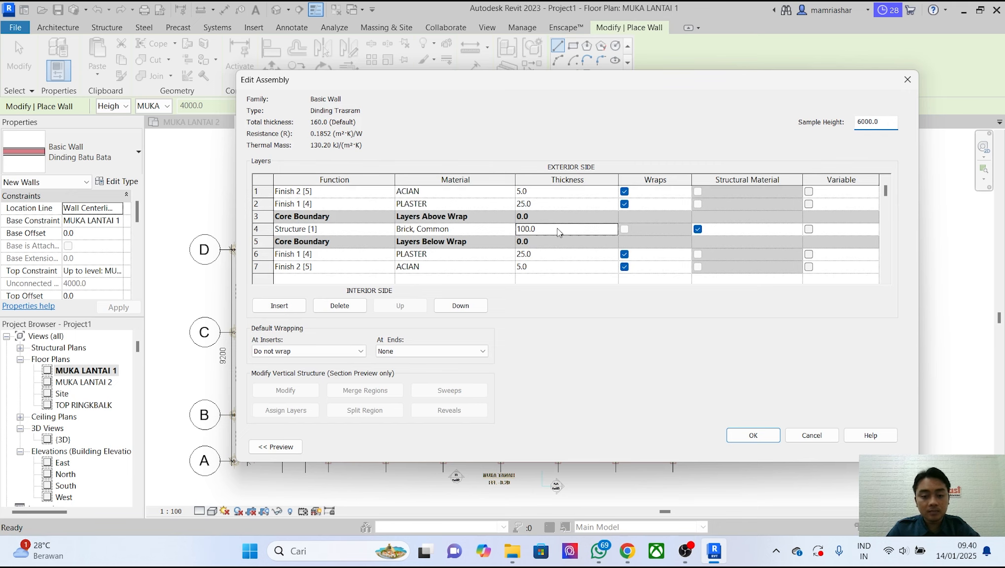
click(557, 193)
click(447, 192)
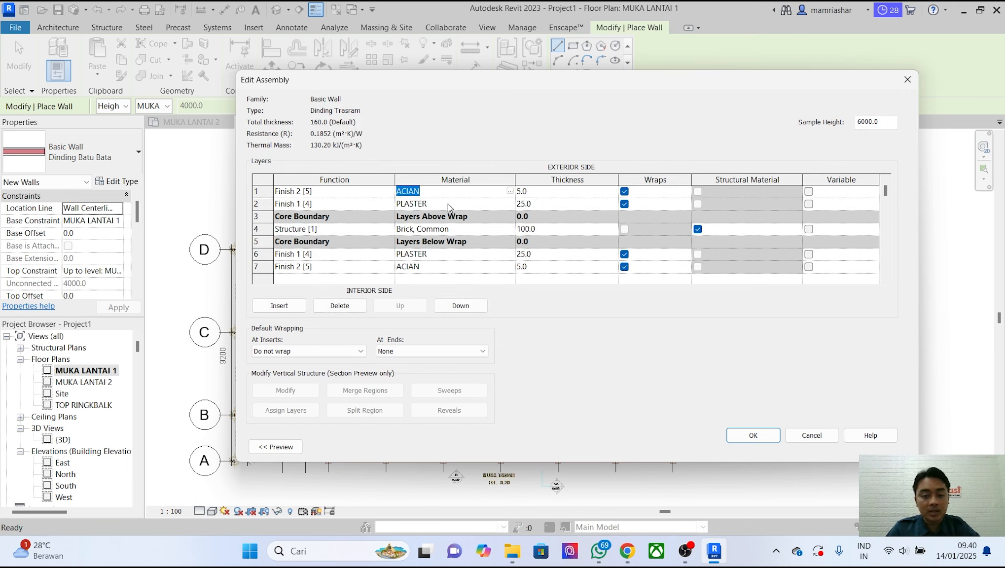
click(447, 203)
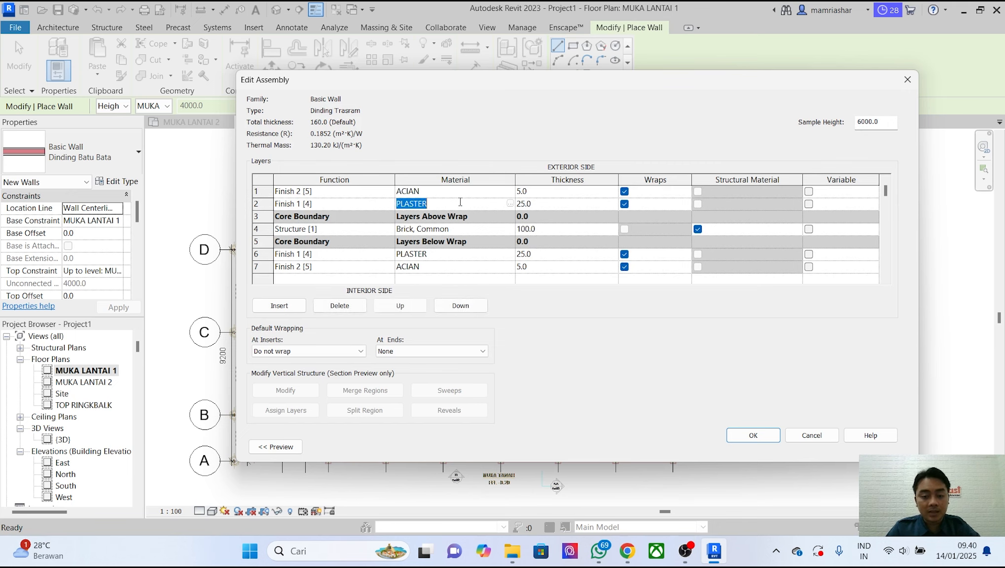
click(551, 229)
click(492, 228)
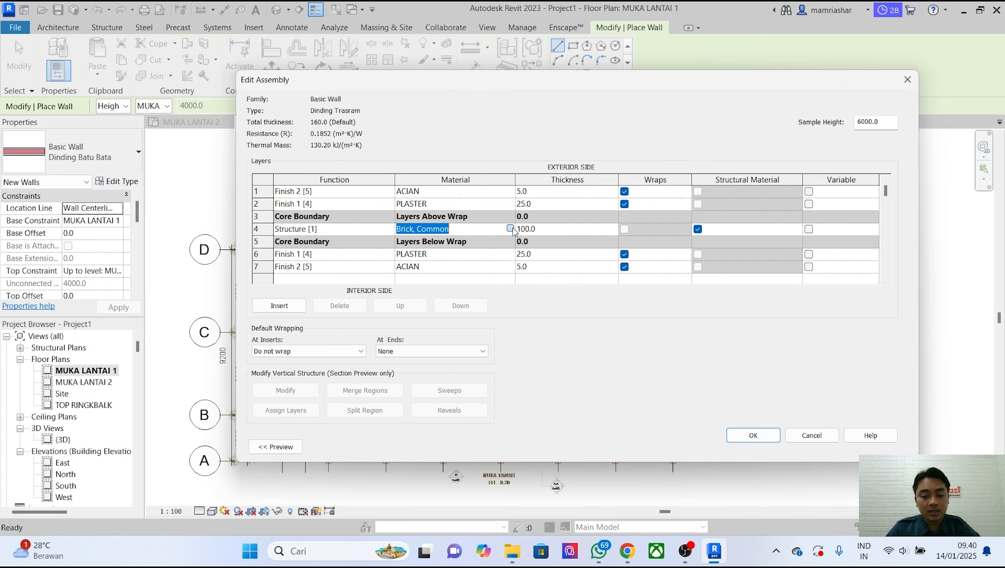
click(511, 229)
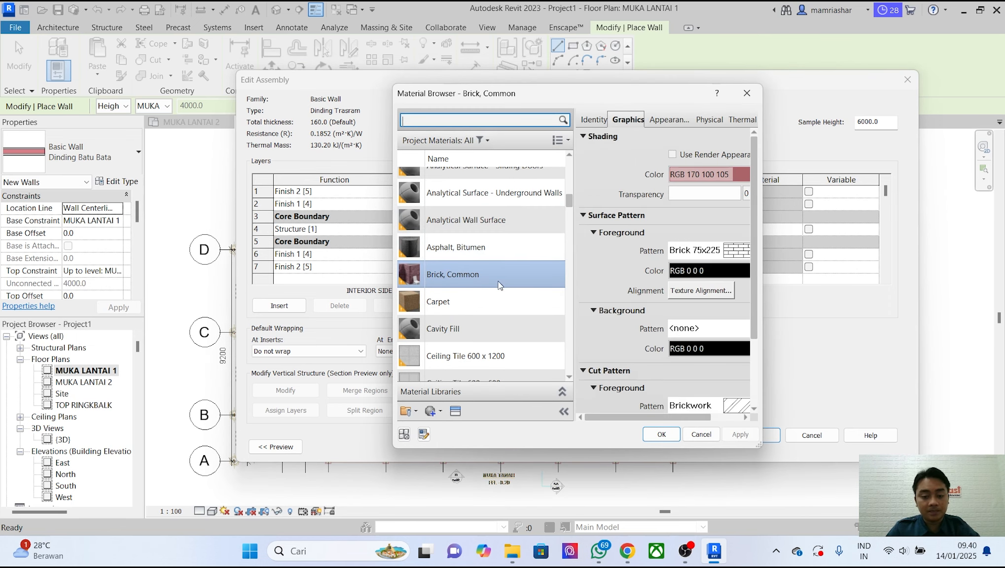
Search the project materials for "trasram" and clear the search.
scroll(495, 296, down, 4)
scroll(493, 276, up, 2)
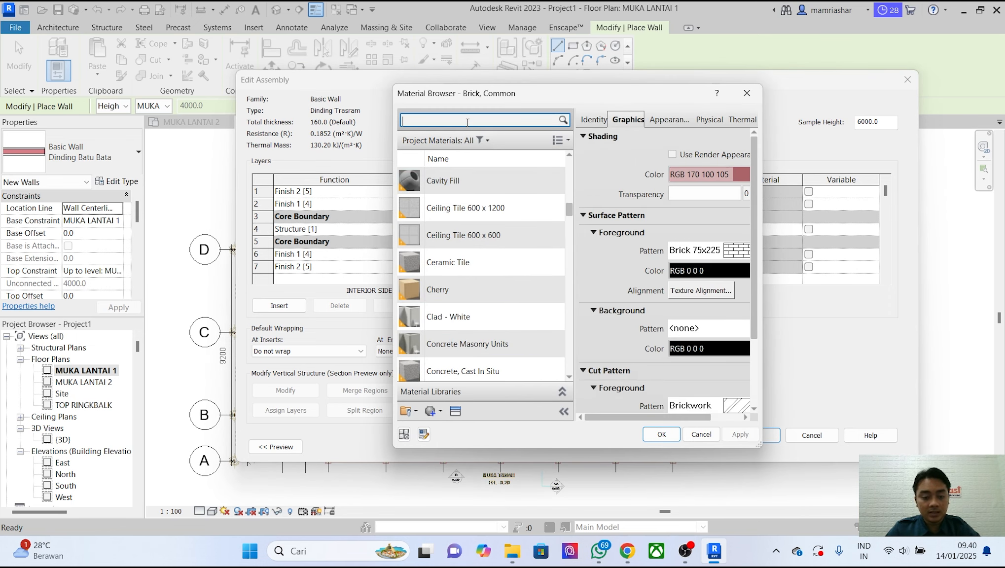
text(trasram)
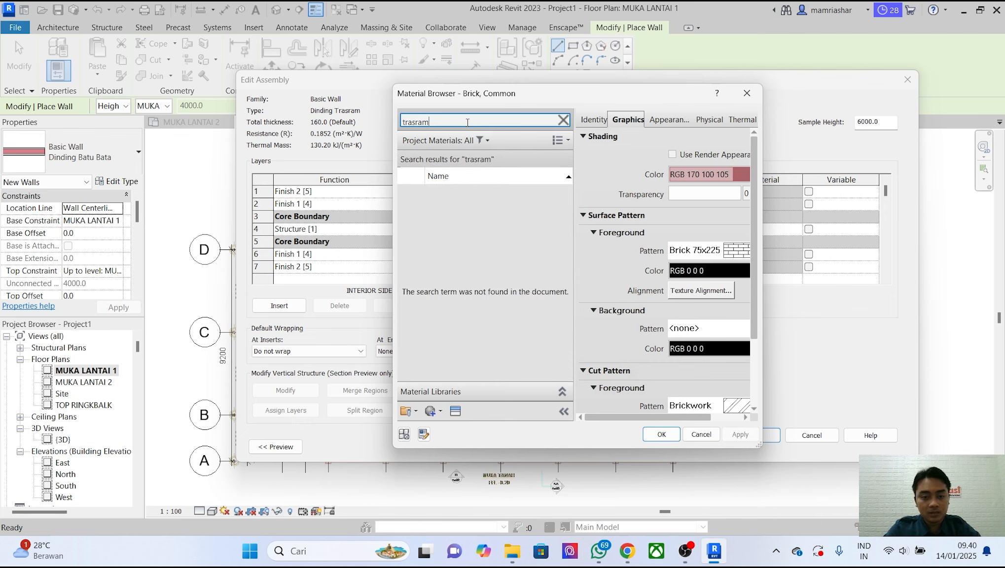
key(BackSpace)
key(BackSpace)
key(BackSpace)
key(BackSpace)
key(BackSpace)
key(BackSpace)
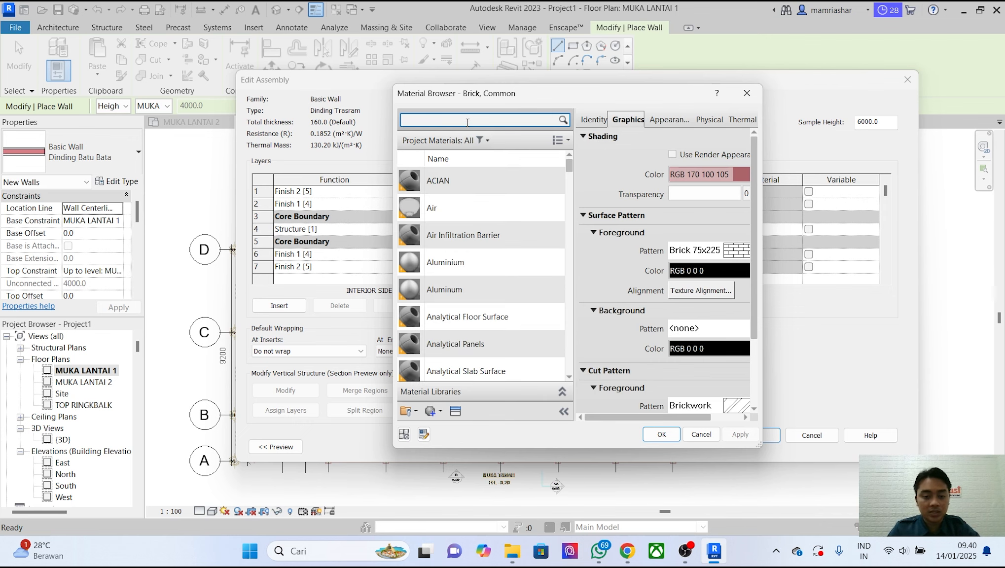
Create a new material and rename it Trasram.
click(431, 412)
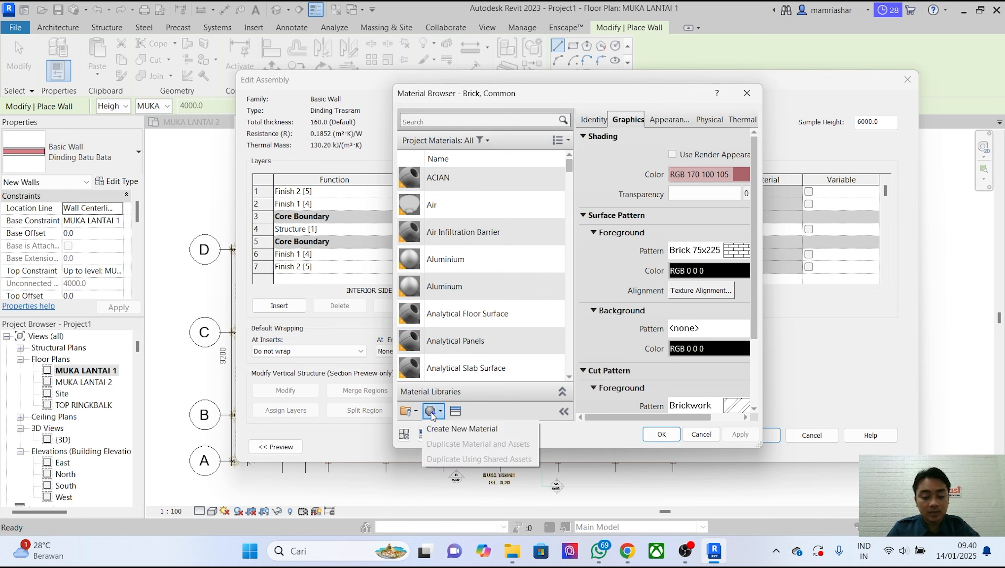
click(454, 430)
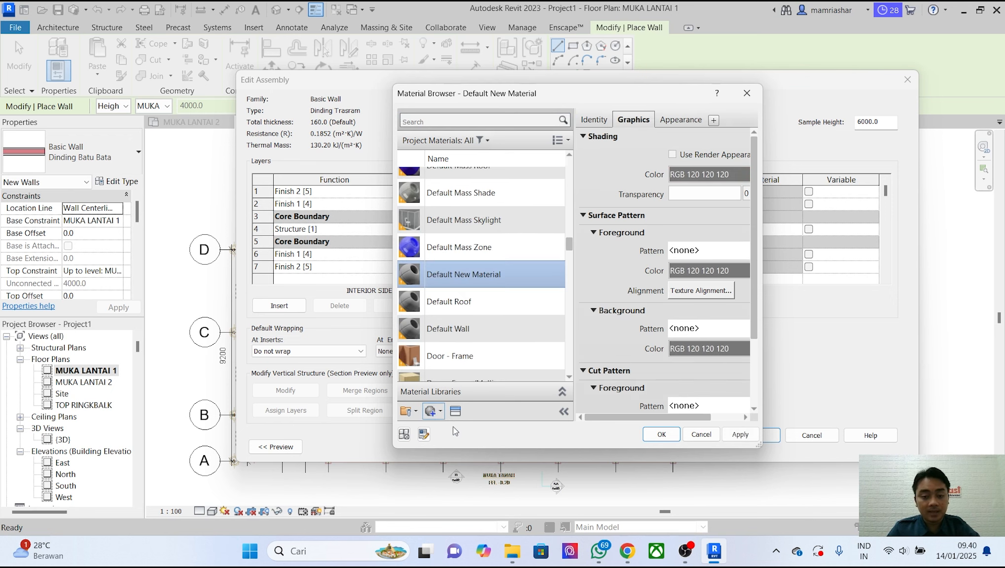
right_click(490, 253)
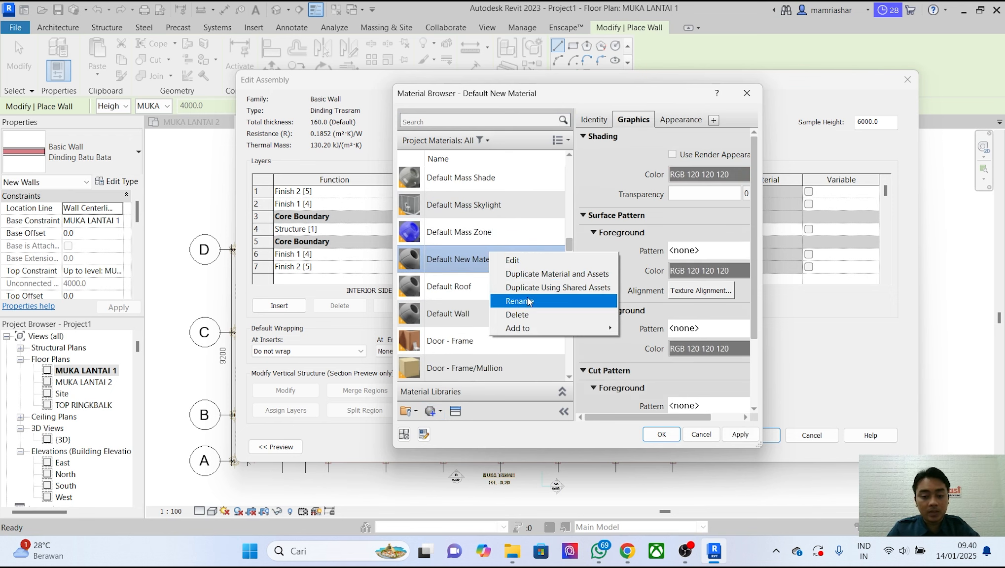
click(517, 299)
text(Trasram)
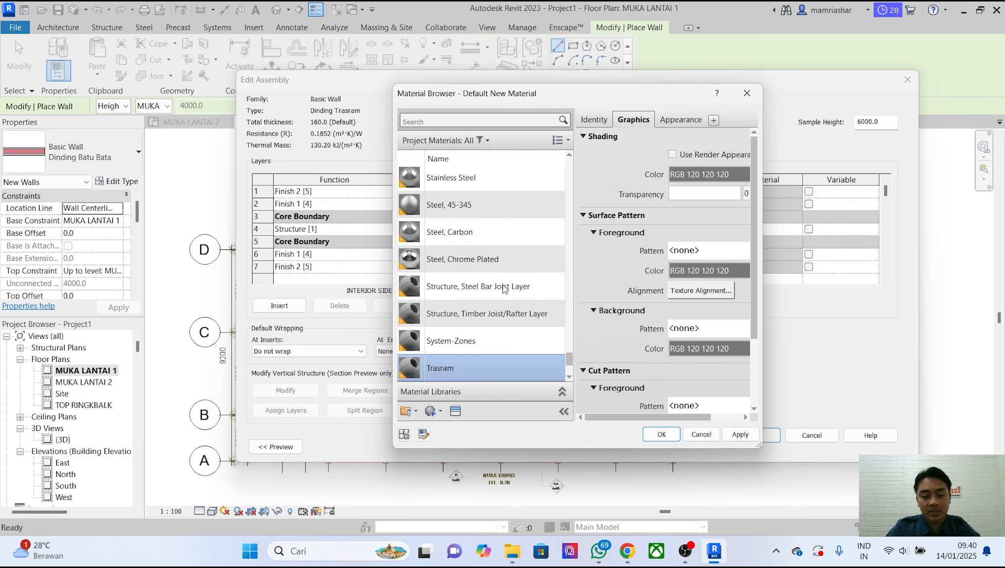
Set the Trasram material's shading color to white, RGB 255 255 255.
scroll(488, 360, down, 1)
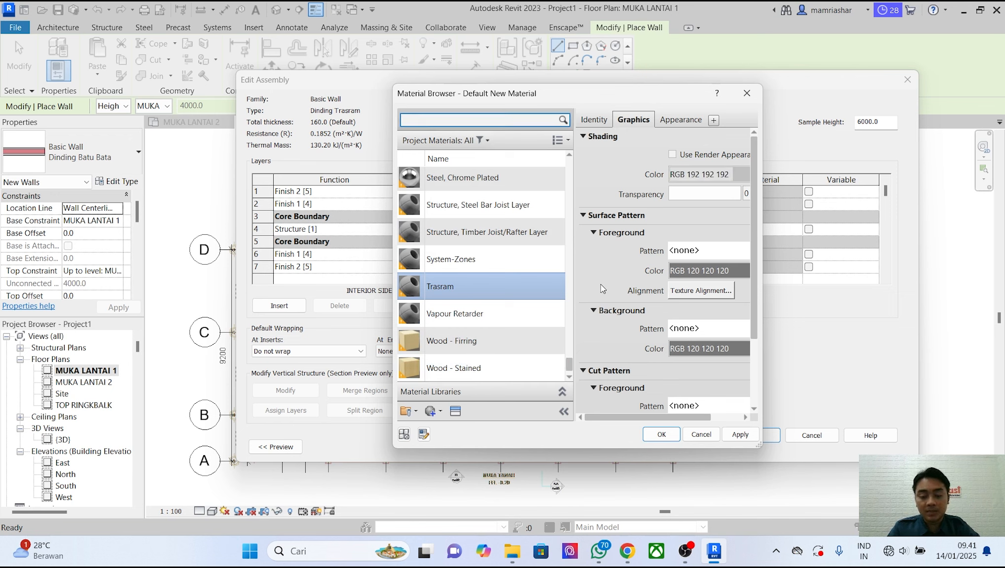
click(740, 176)
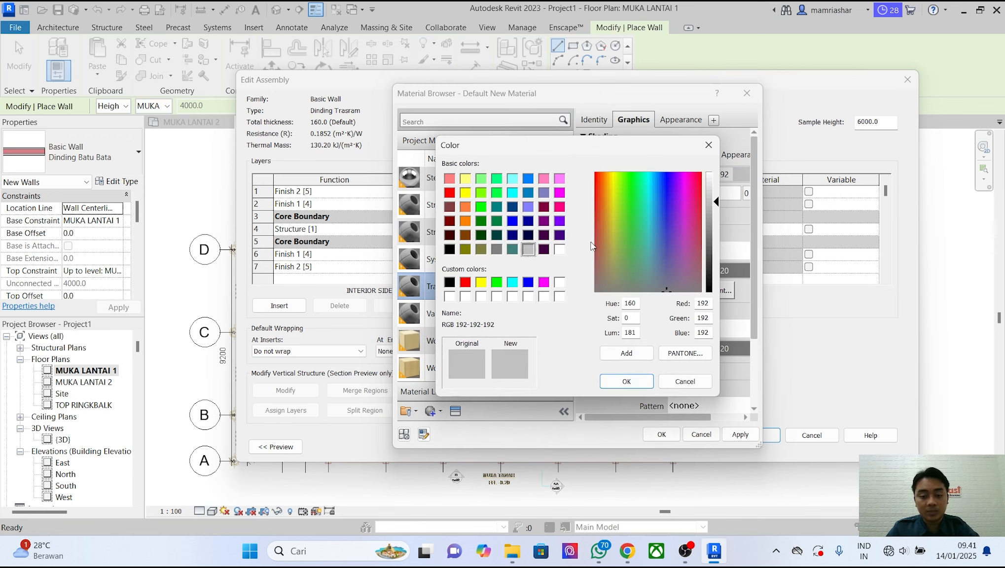
click(559, 249)
click(626, 381)
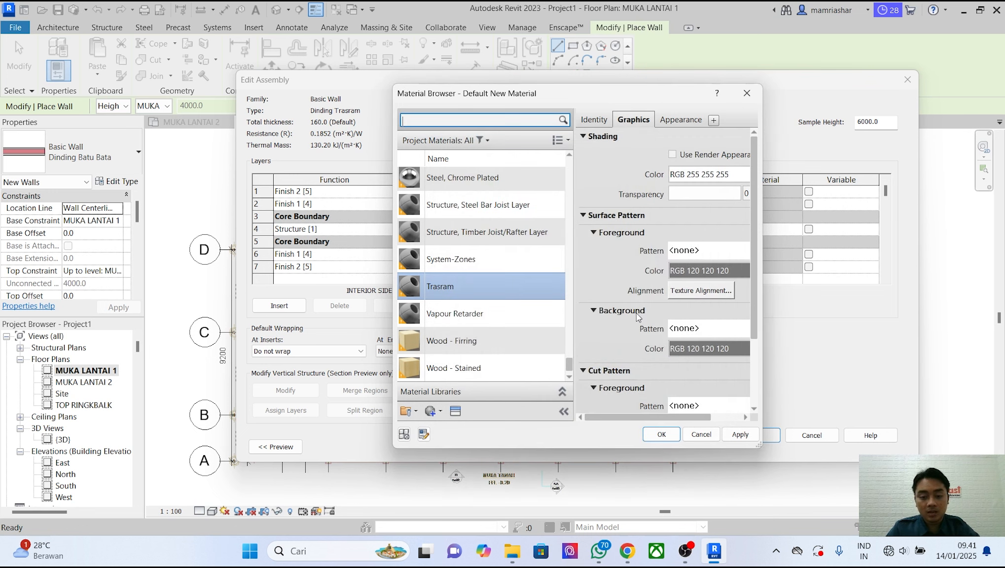
Set the Trasram material's surface foreground pattern to the drafting pattern Diagonal crosshatch 1.5.
click(708, 249)
drag(581, 136, 503, 123)
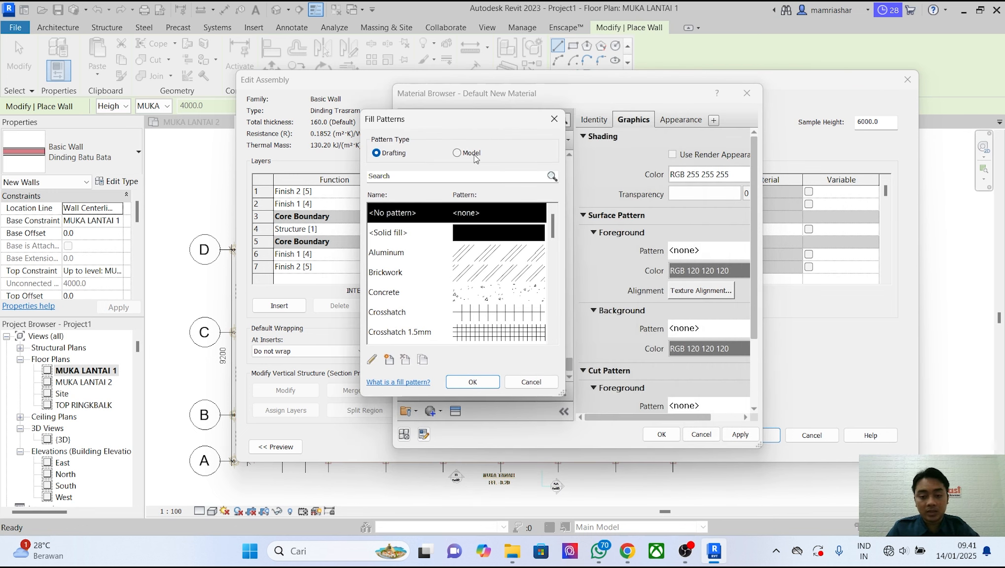
scroll(483, 263, down, 2)
scroll(484, 263, down, 5)
scroll(490, 263, down, 1)
scroll(484, 279, down, 2)
scroll(486, 280, up, 5)
scroll(486, 280, up, 2)
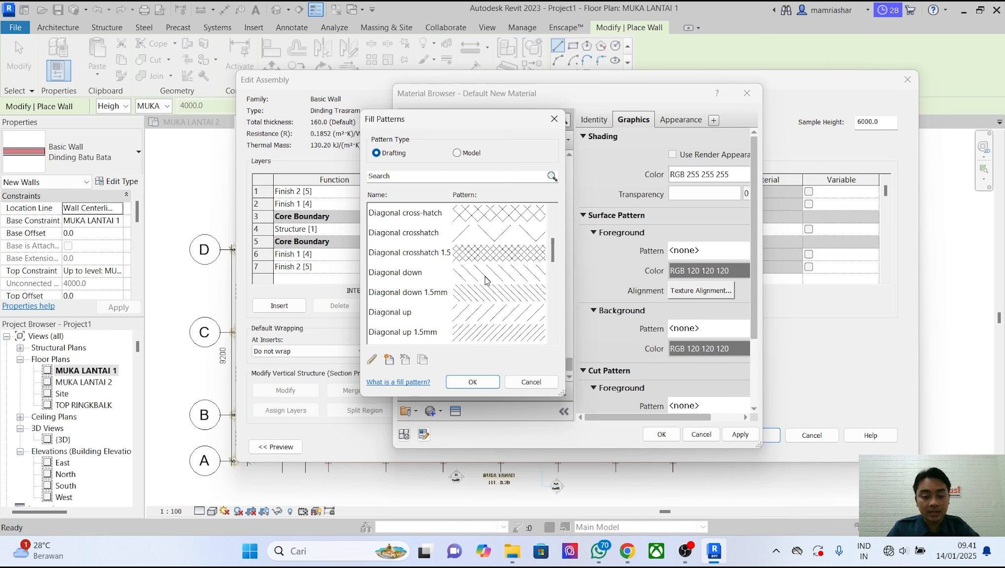
click(488, 257)
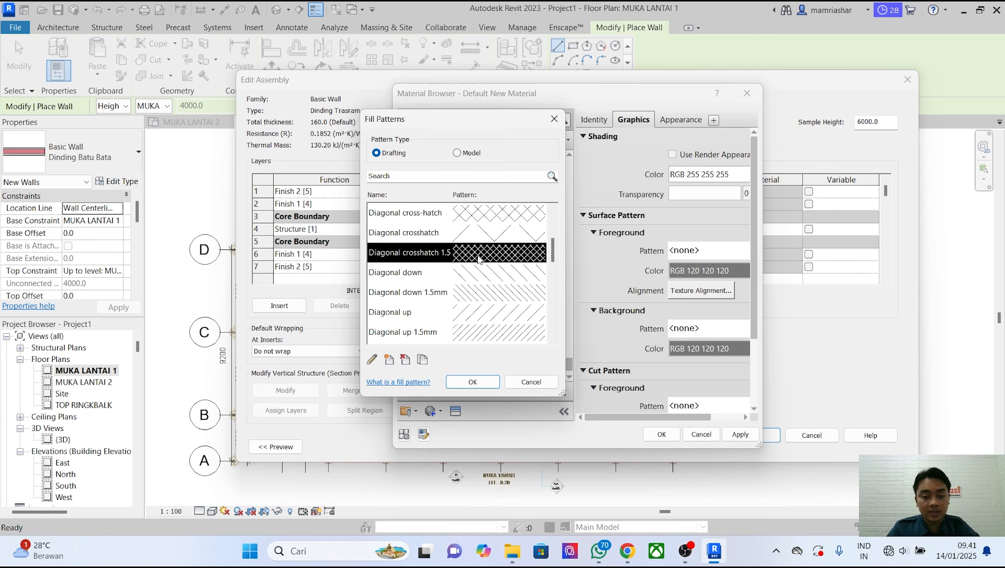
scroll(480, 259, up, 1)
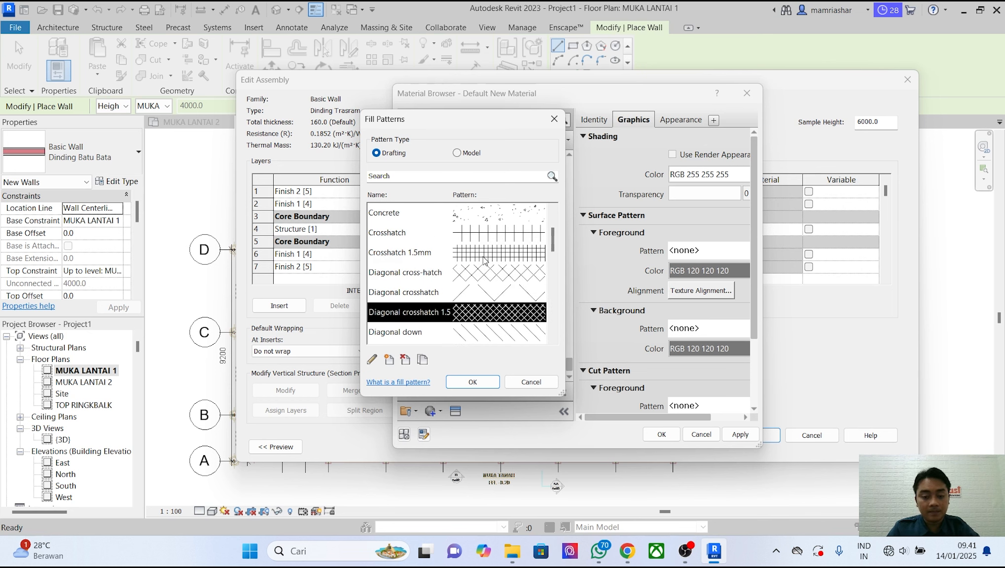
click(473, 382)
Set the Trasram material's cut foreground pattern to the drafting pattern Diagonal crosshatch 1.5.
scroll(722, 298, down, 1)
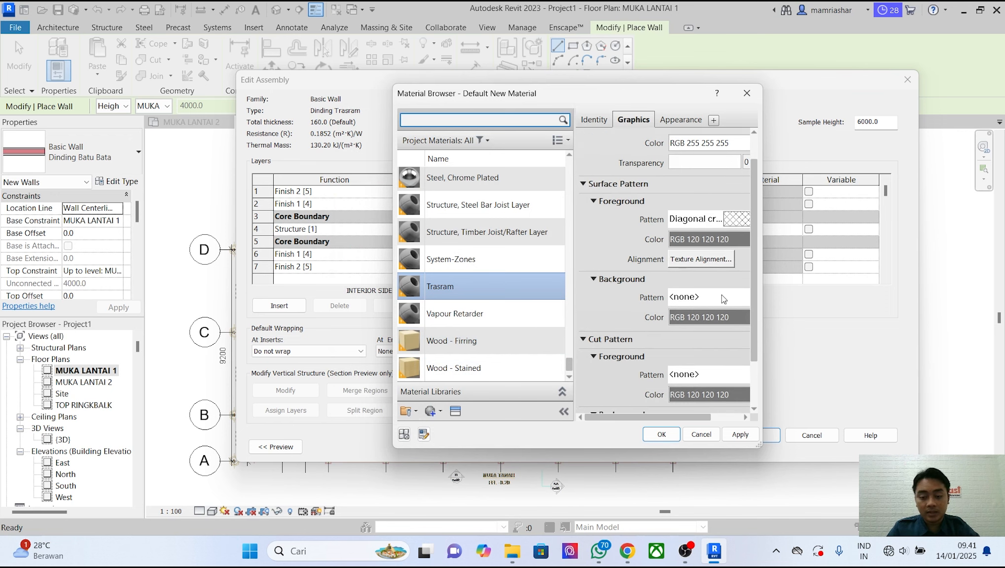
scroll(712, 338, down, 1)
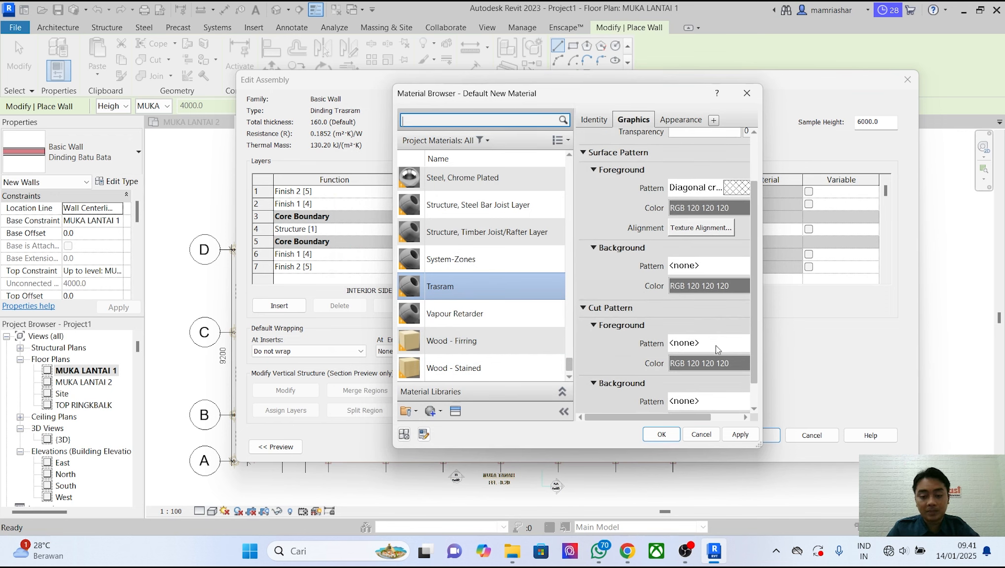
scroll(710, 342, down, 1)
click(711, 313)
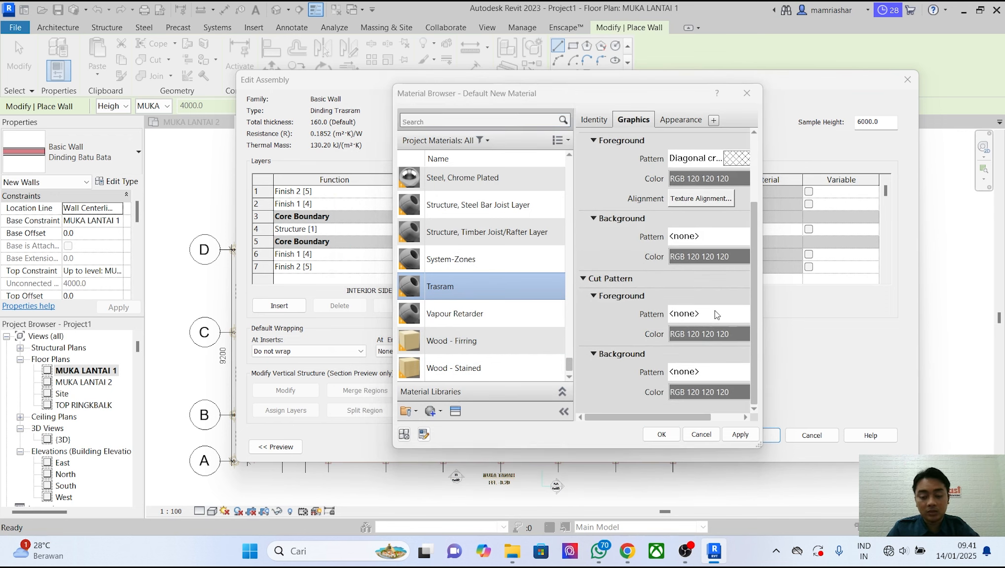
scroll(504, 280, down, 5)
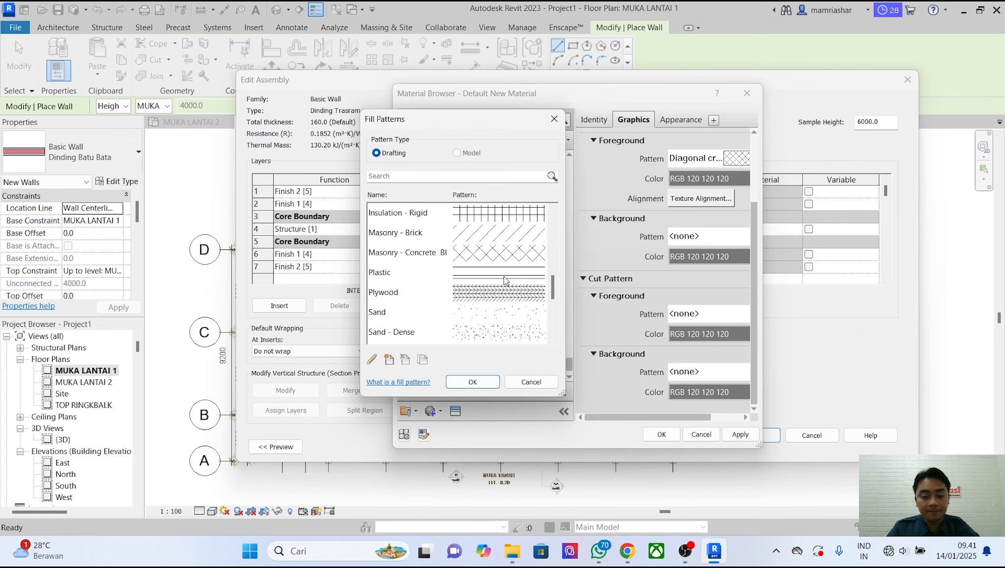
scroll(504, 280, down, 4)
scroll(505, 280, up, 4)
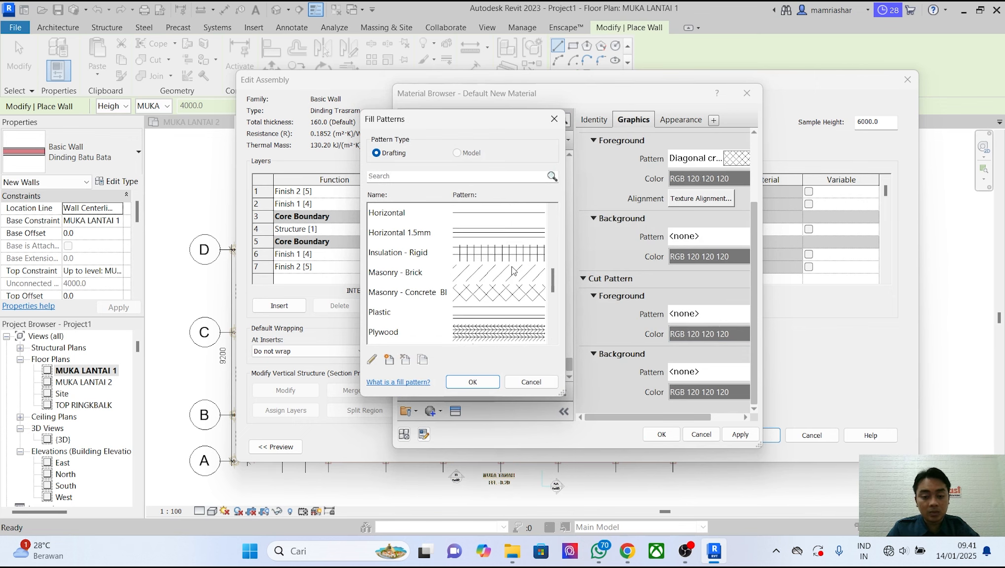
scroll(513, 270, up, 4)
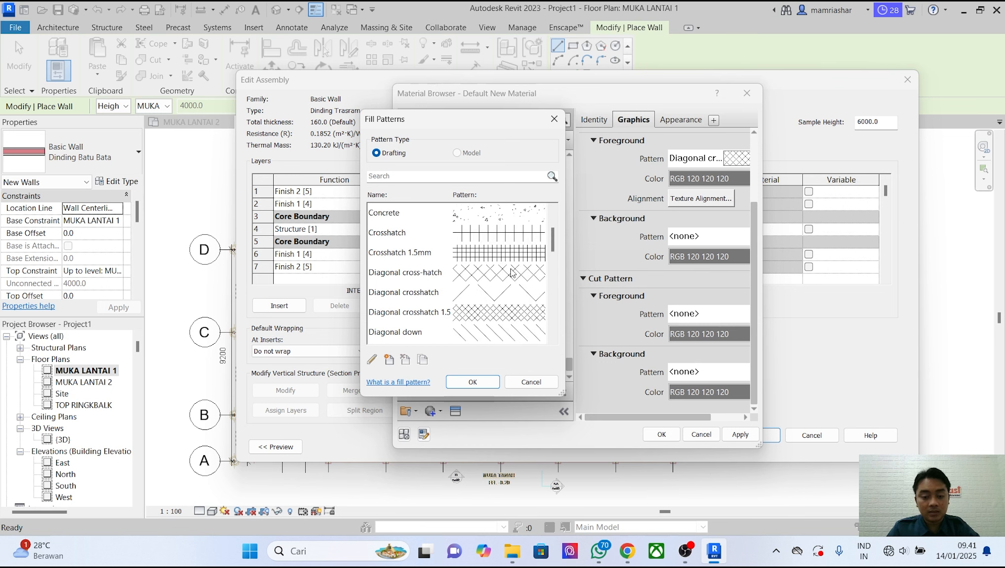
click(497, 312)
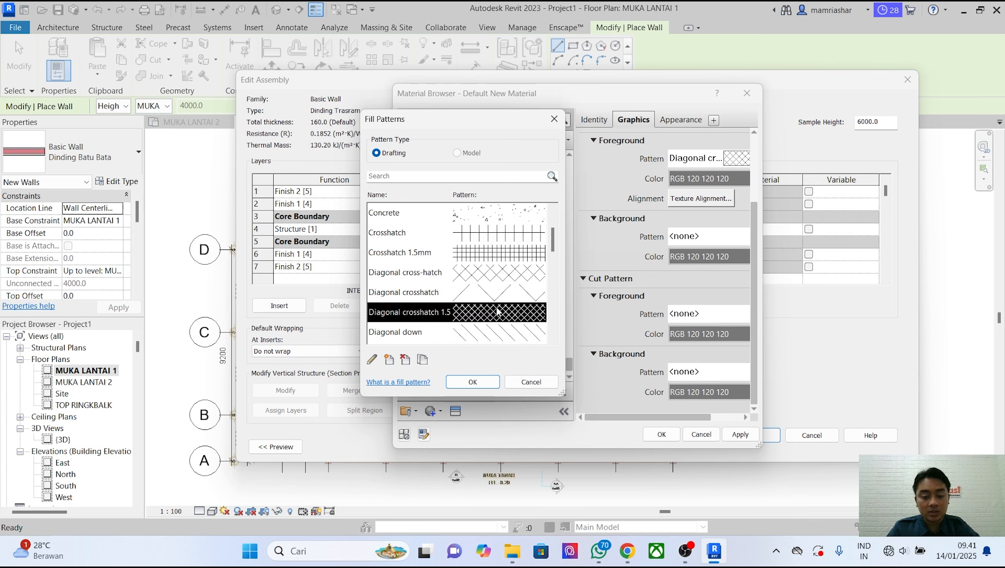
click(472, 382)
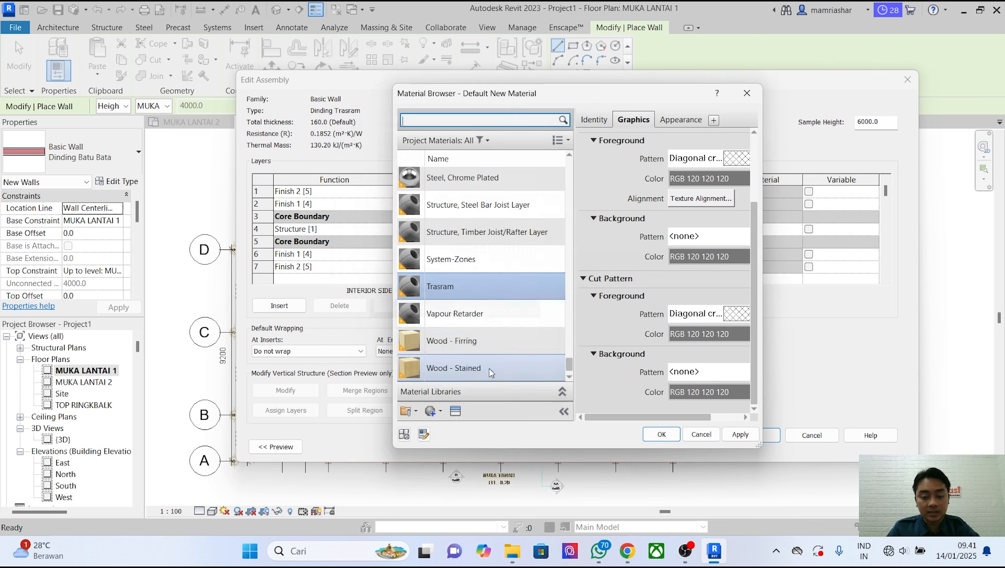
Assign the Trasram material to the Structure [1] layer, preview the wall section and accept the Dinding Trasram type.
click(740, 435)
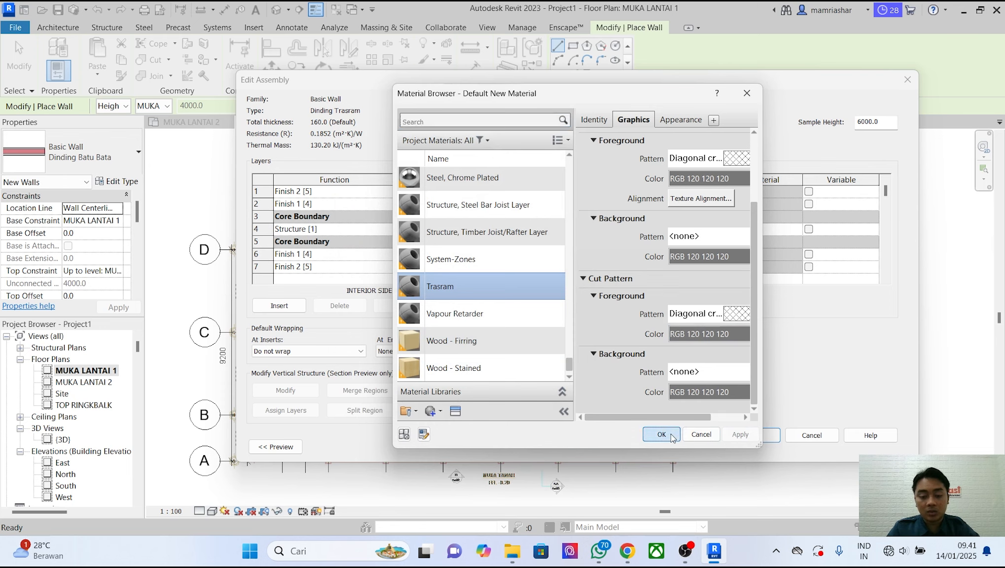
click(661, 434)
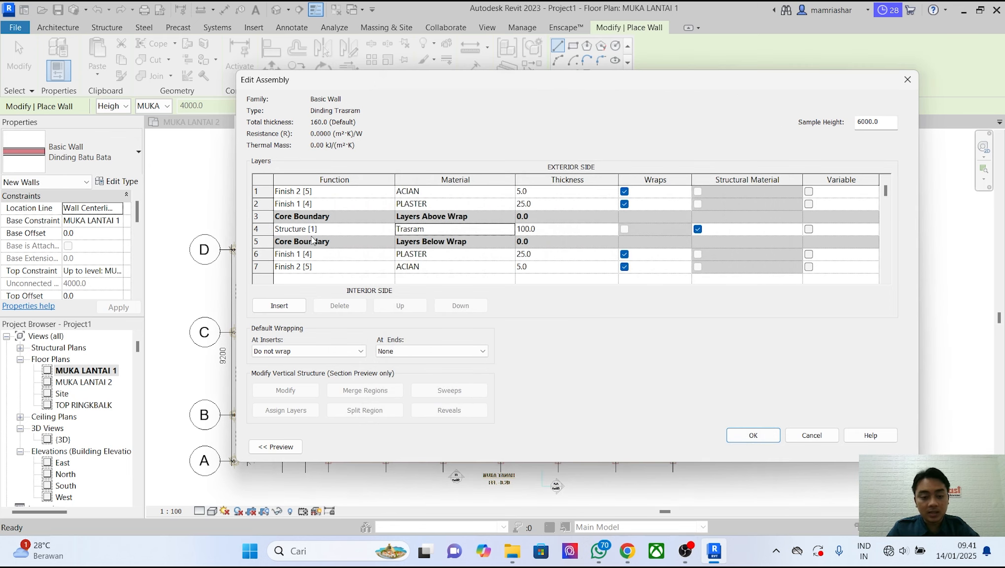
click(289, 446)
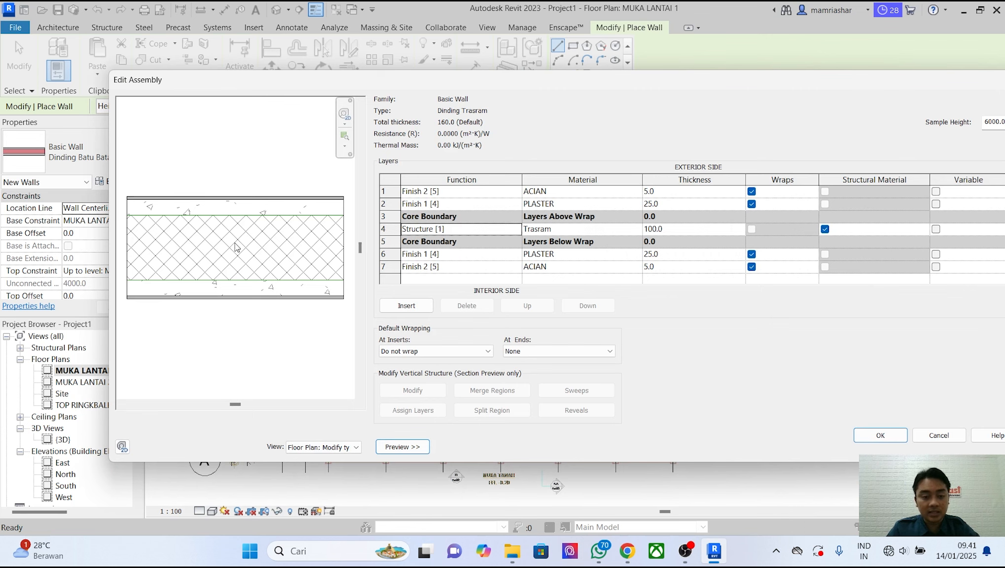
click(871, 436)
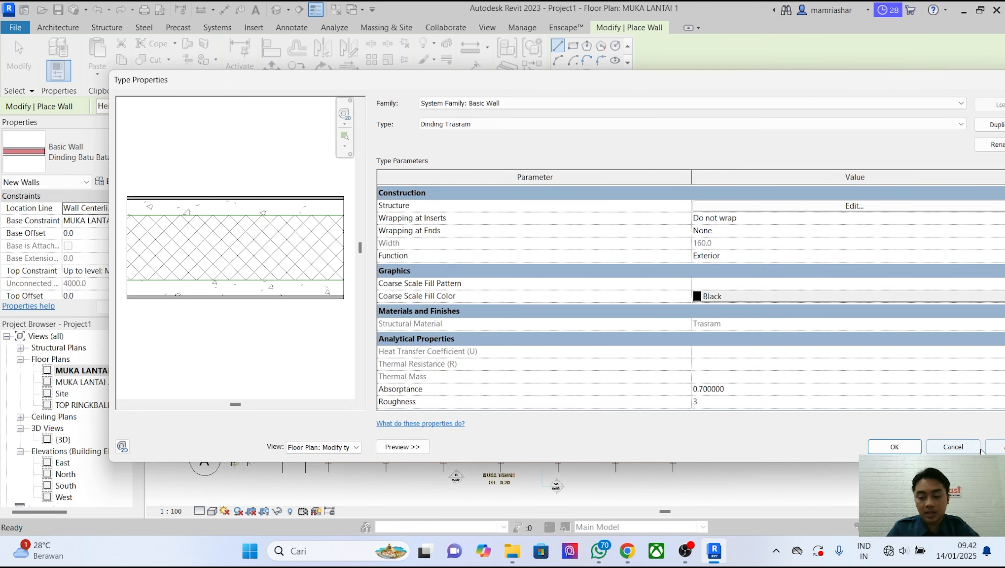
click(893, 447)
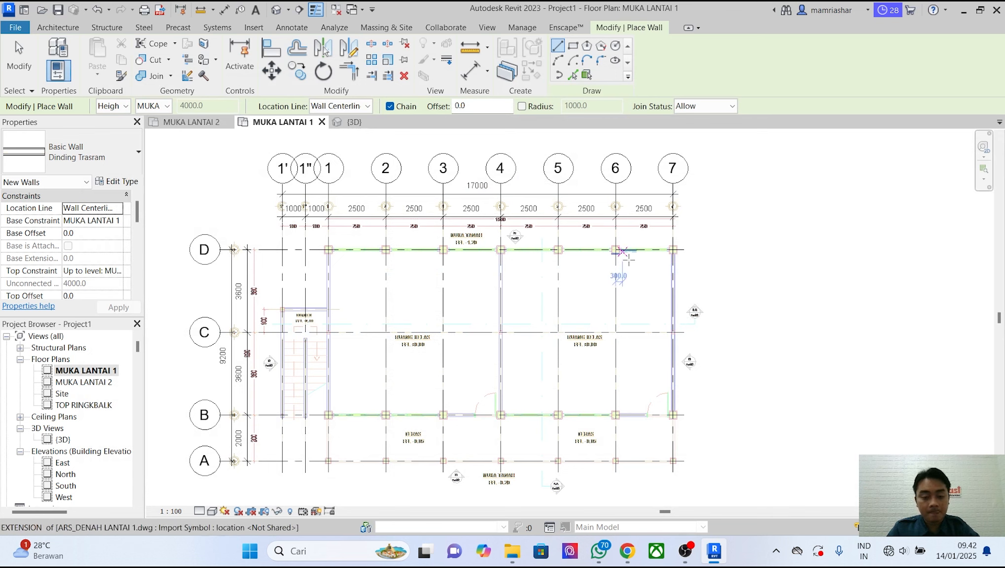
Switch the wall type to Dinding Batu Bata and back to Dinding Trasram.
click(116, 152)
scroll(140, 225, up, 1)
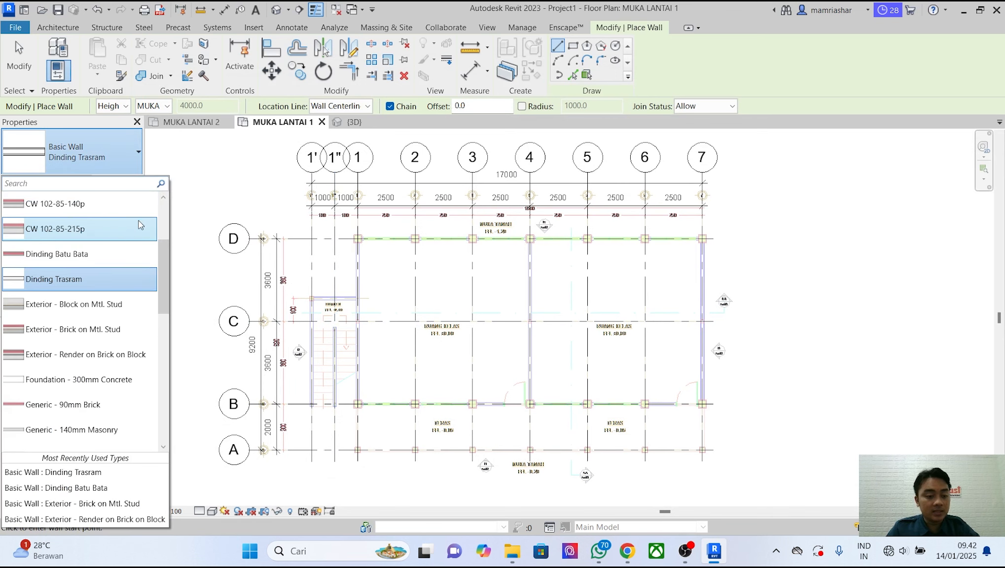
click(83, 254)
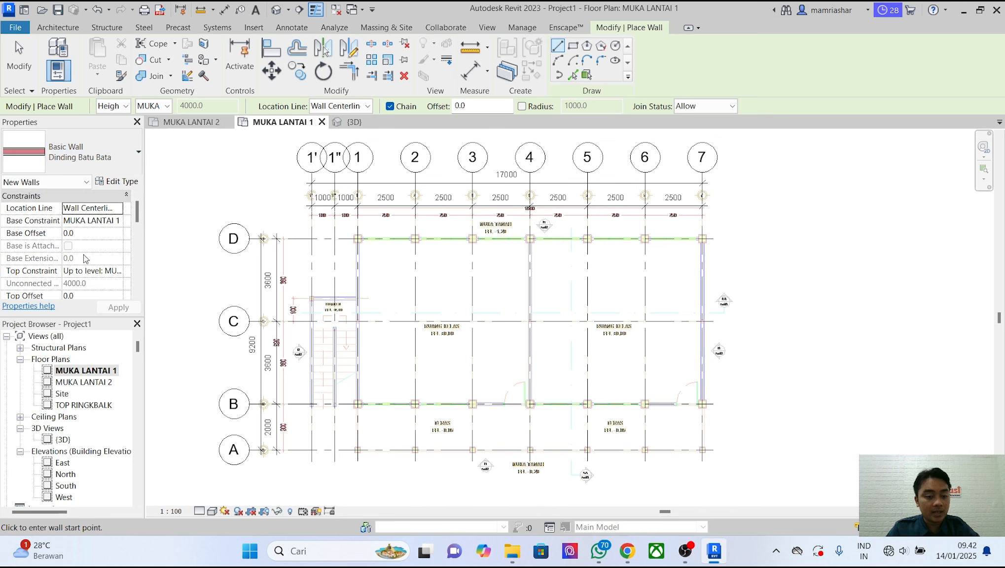
click(124, 166)
click(92, 228)
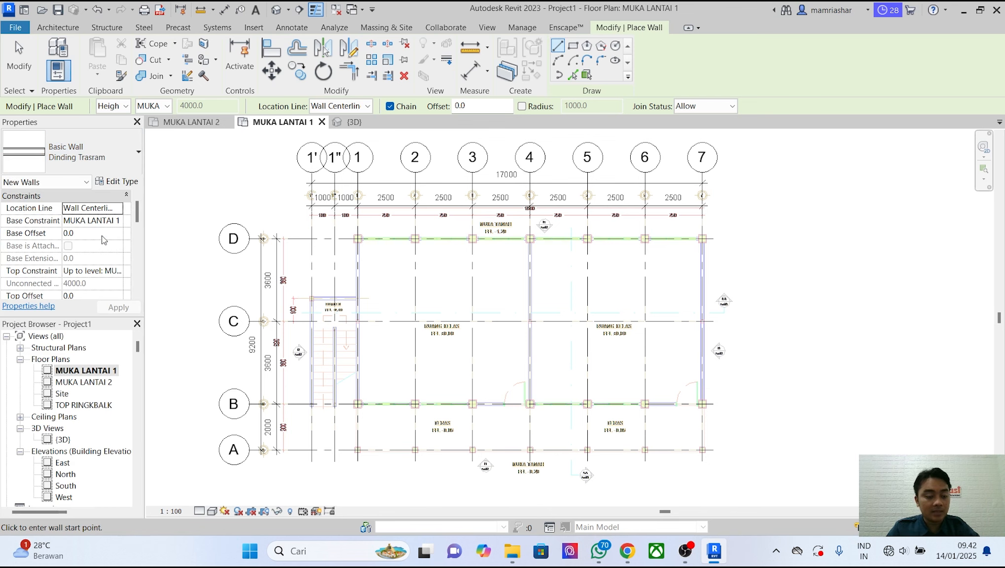
Duplicate the stacked wall type Exterior - Brick Over Block w Metal Stud as Dinding Trasram + biasa.
click(138, 153)
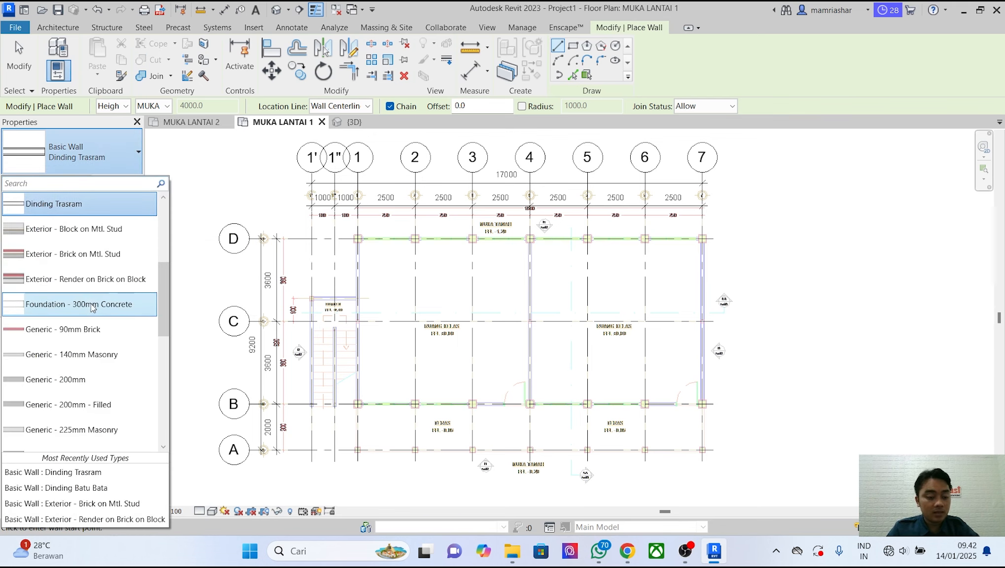
scroll(100, 419, down, 5)
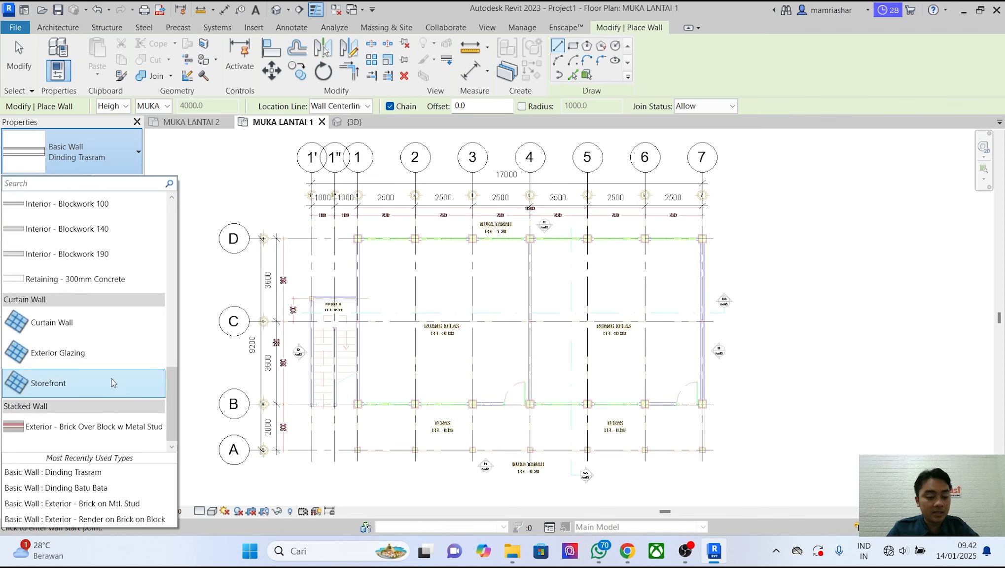
click(49, 427)
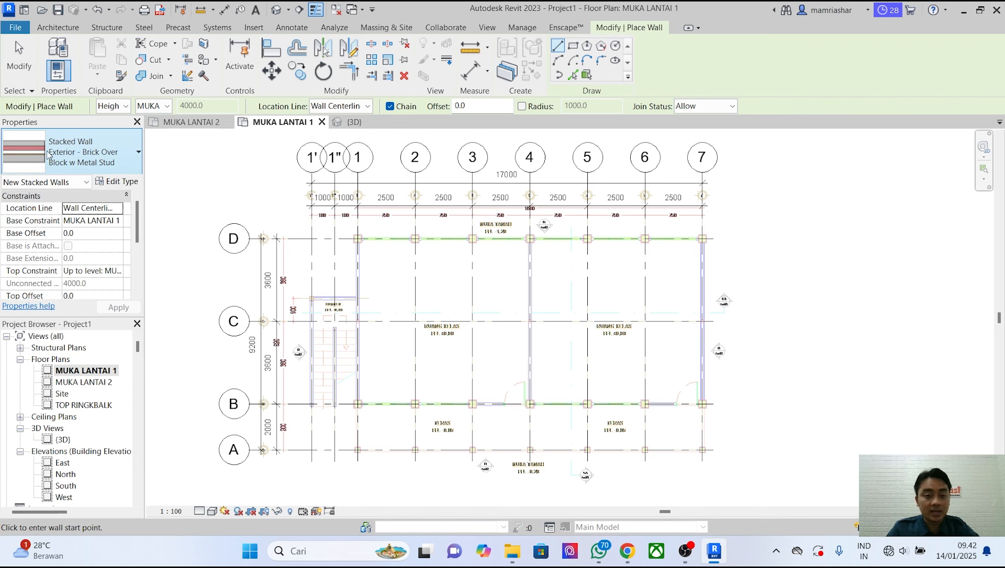
click(123, 183)
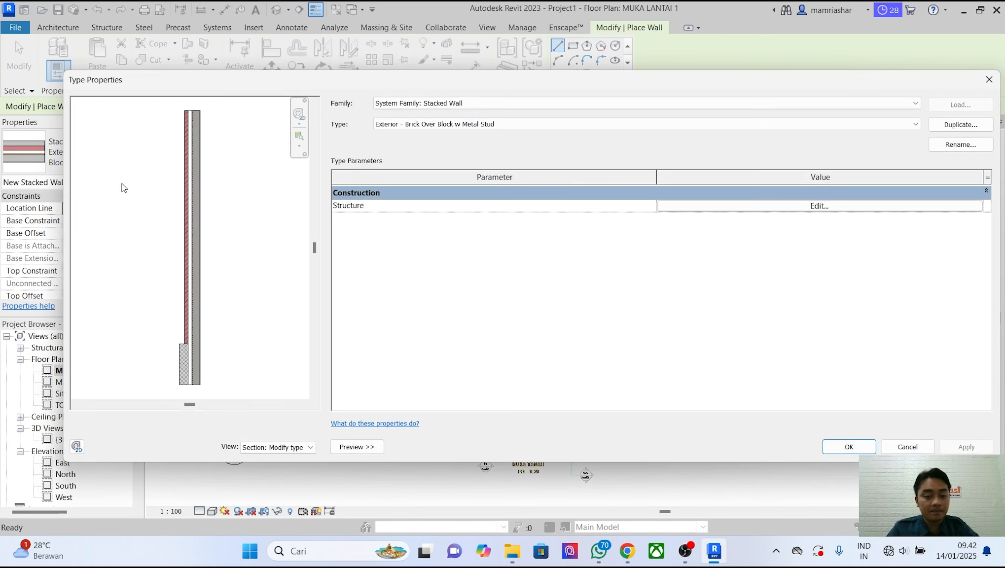
click(960, 124)
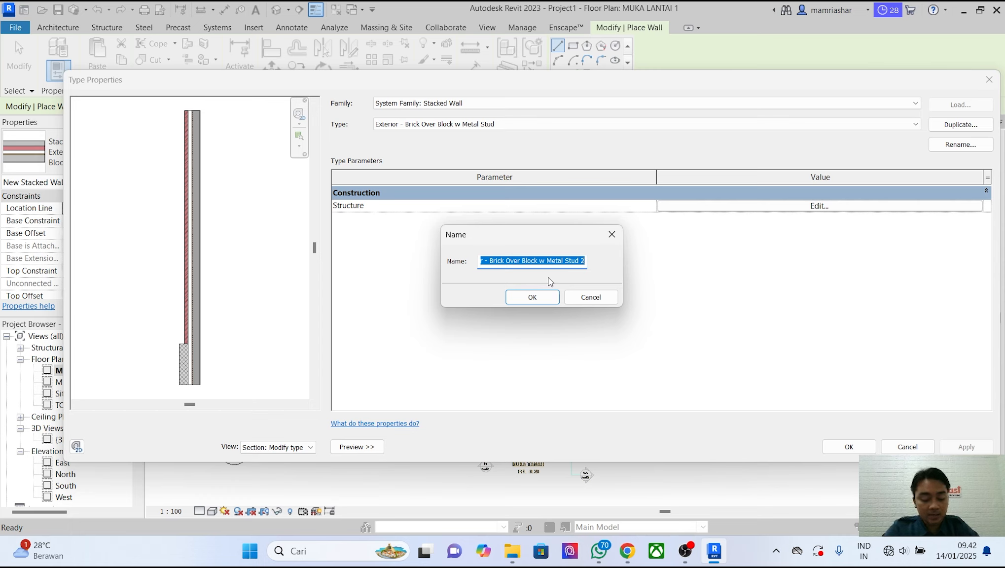
text(Dinding Trasram + biasa)
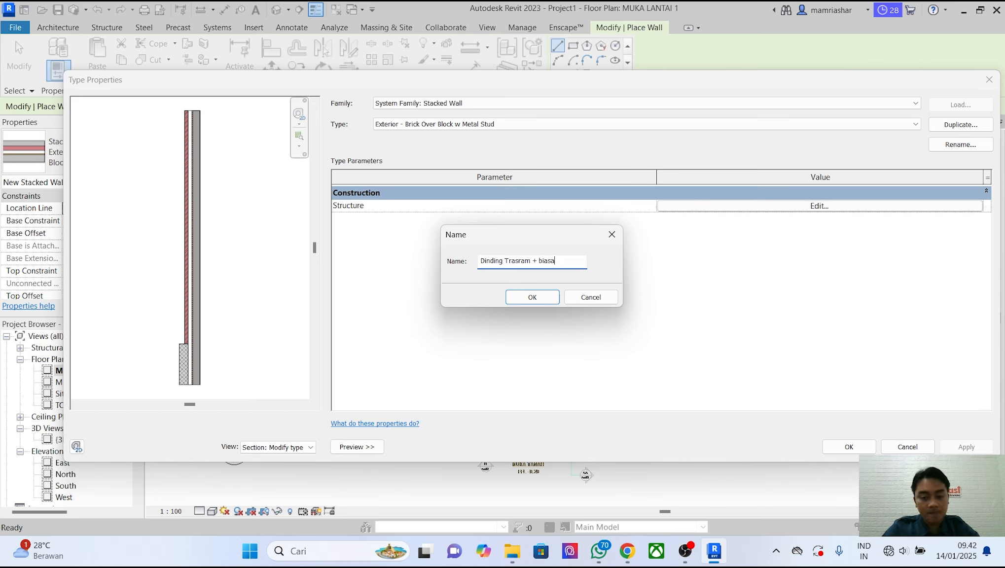
click(534, 297)
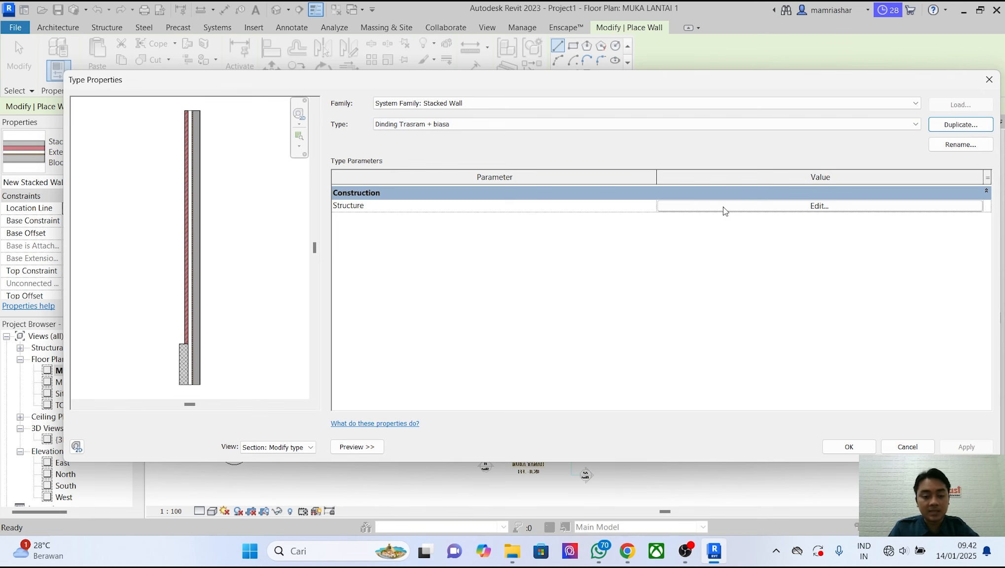
Open the stacked wall's structure and examine how its upper and lower wall segments match the section preview.
click(738, 206)
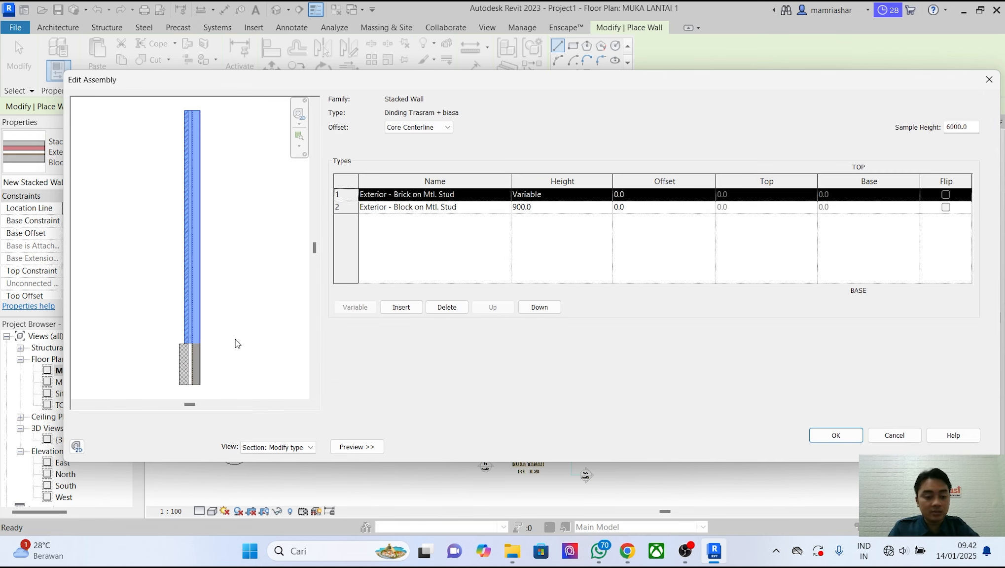
scroll(194, 360, up, 3)
scroll(226, 232, down, 2)
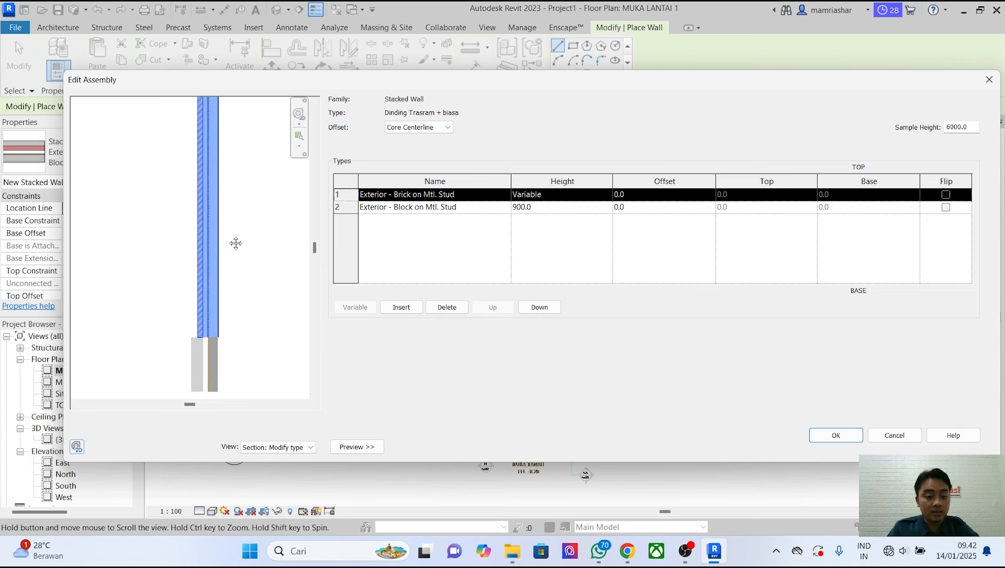
scroll(225, 295, up, 2)
scroll(223, 296, up, 2)
scroll(217, 290, down, 2)
middle_drag(229, 293, 227, 319)
scroll(212, 290, down, 1)
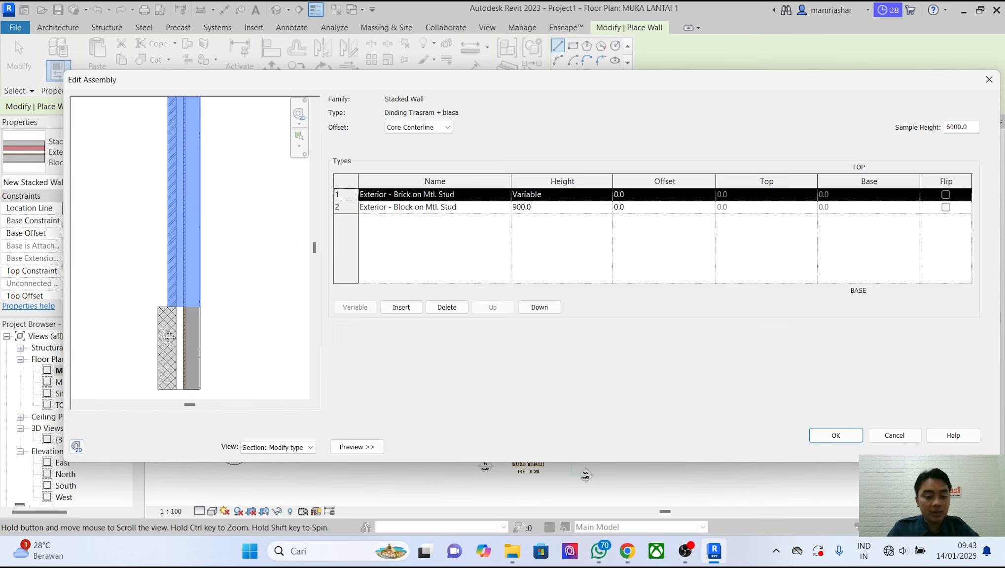
middle_drag(171, 338, 178, 311)
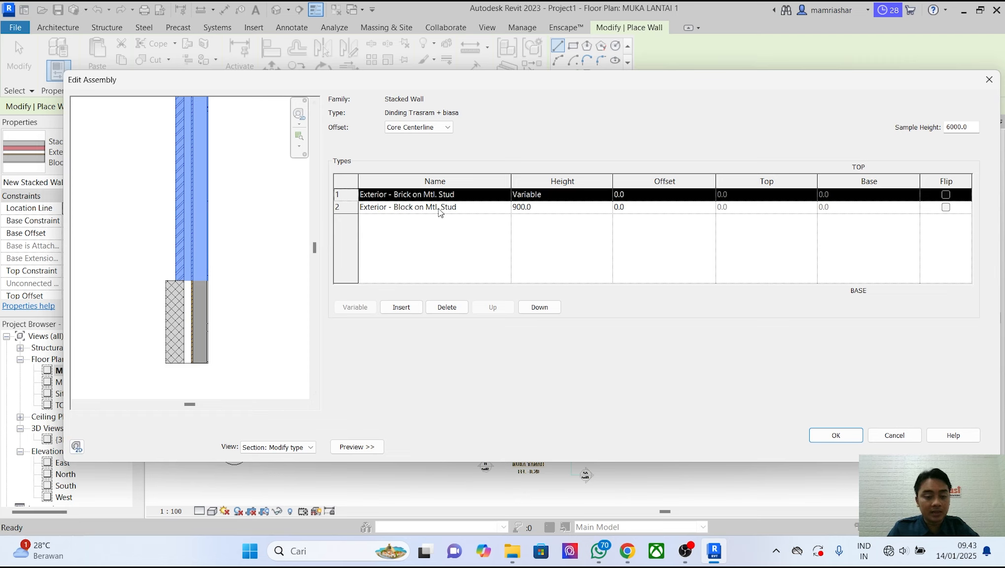
click(410, 208)
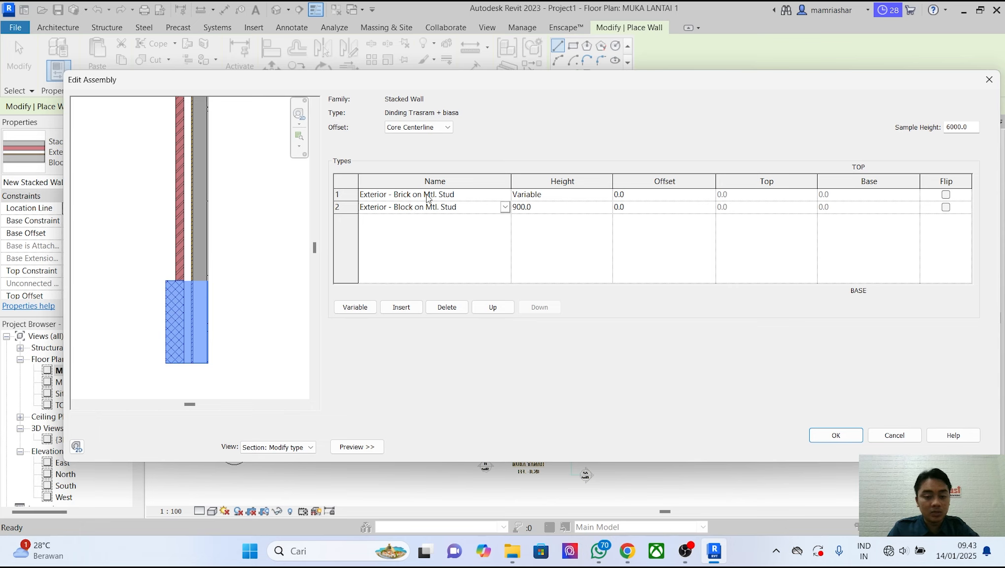
Set the stacked wall's upper, variable-height segment to the wall type Dinding Batu Bata.
click(426, 195)
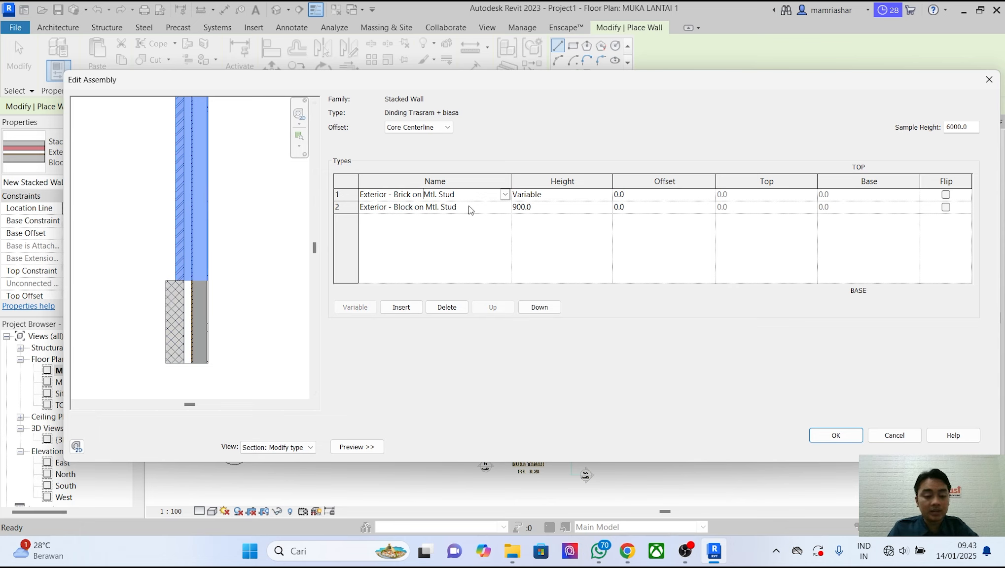
click(505, 195)
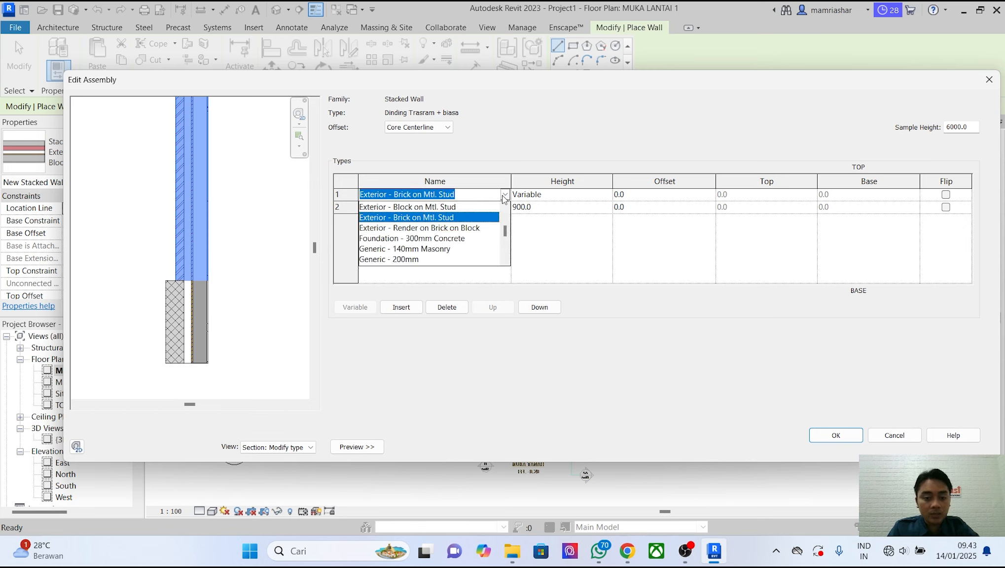
scroll(428, 243, down, 2)
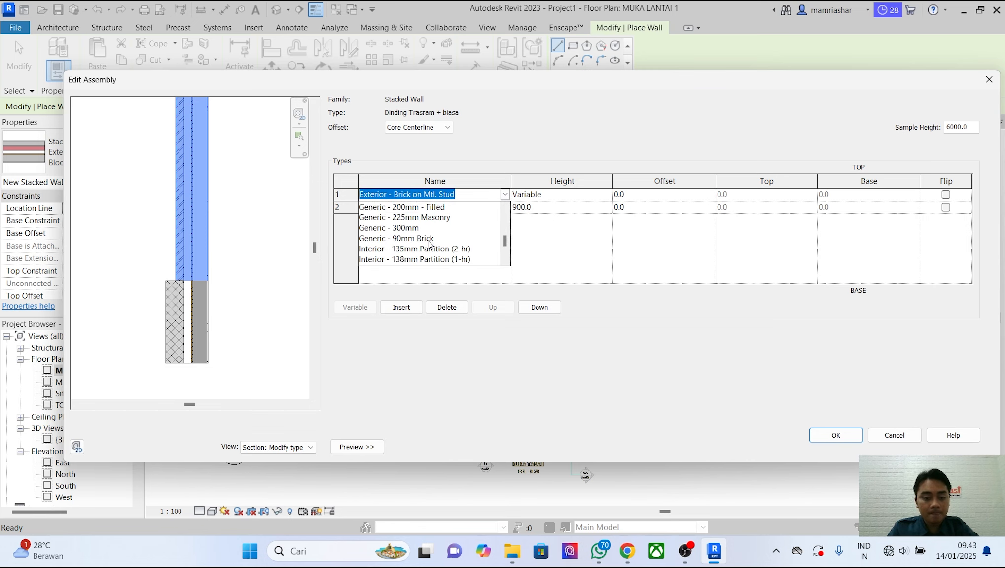
scroll(429, 243, up, 5)
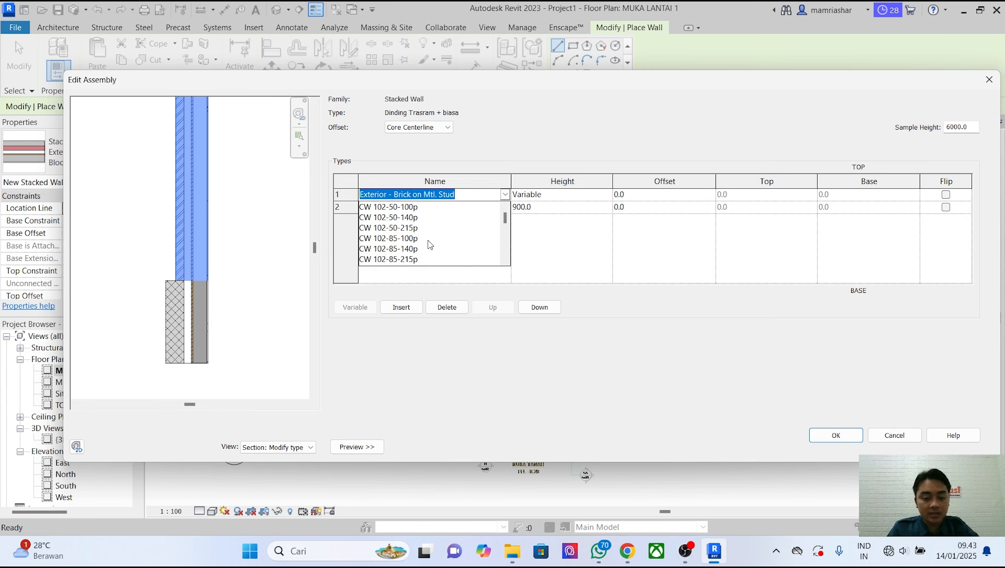
scroll(431, 243, down, 2)
click(403, 209)
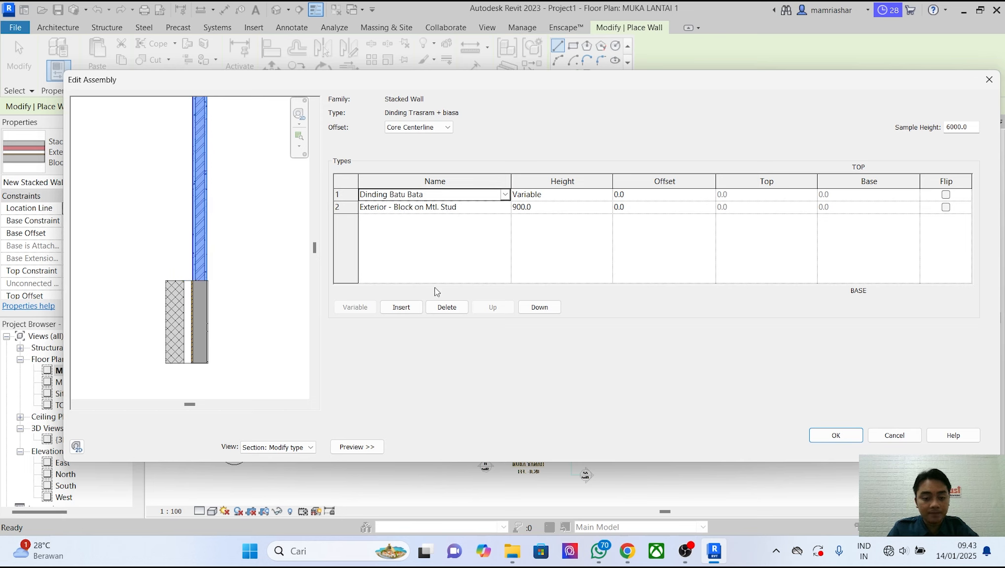
Set the stacked wall's lower segment to the wall type Dinding Trasram.
click(471, 210)
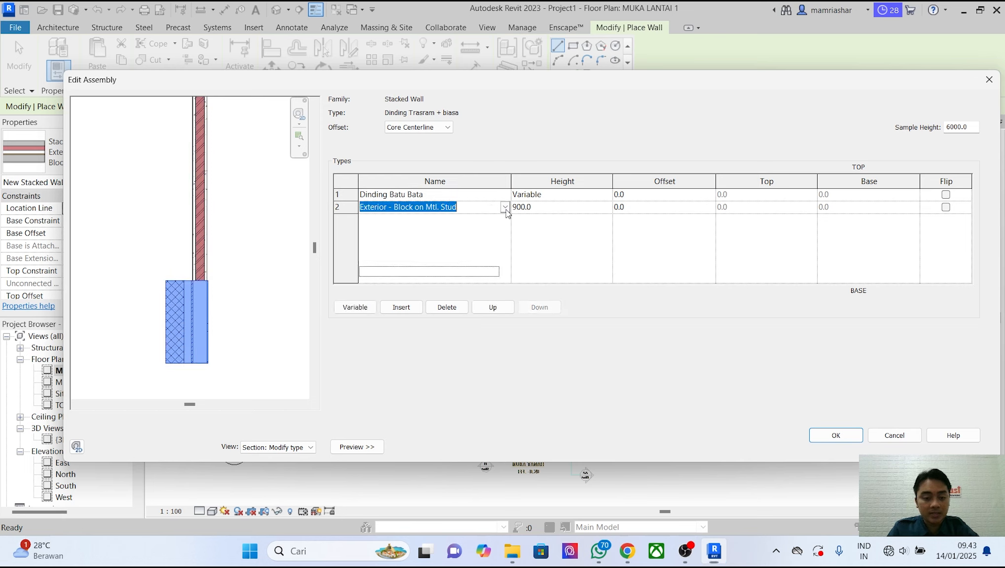
click(505, 207)
click(410, 261)
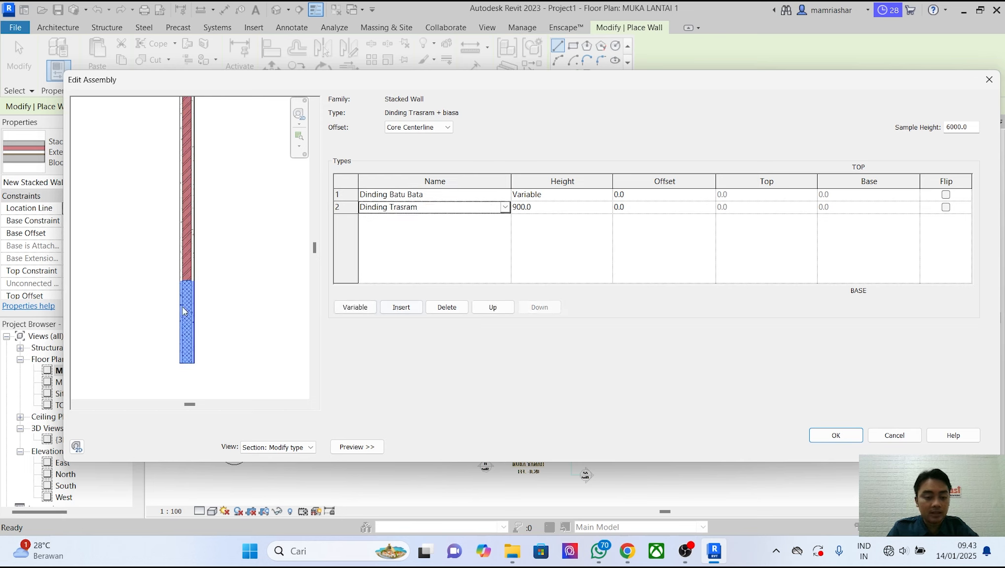
Examine in the section preview how the Dinding Batu Bata and Dinding Trasram segments line up and how high the lower one reaches.
scroll(213, 289, up, 2)
scroll(213, 288, up, 5)
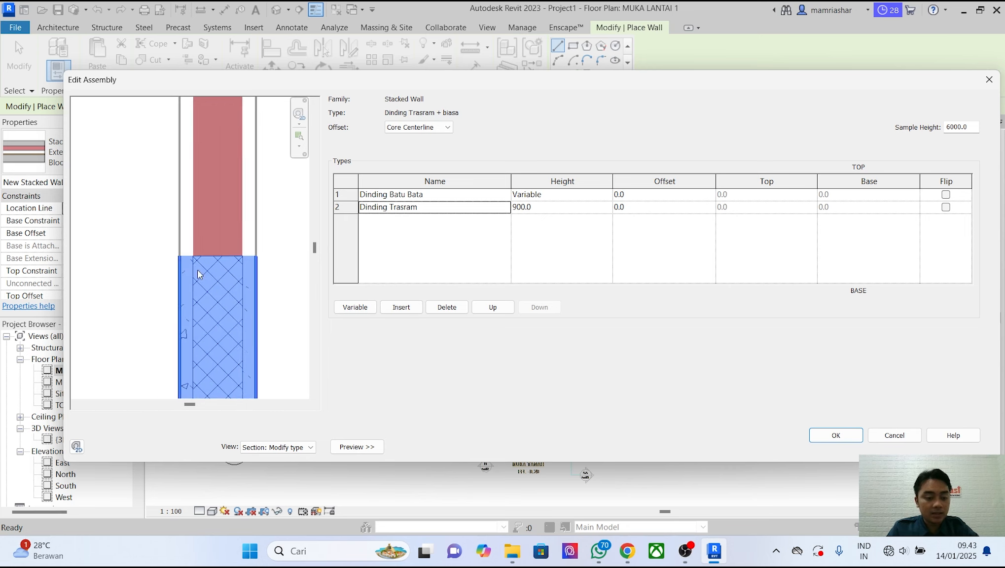
scroll(255, 251, down, 4)
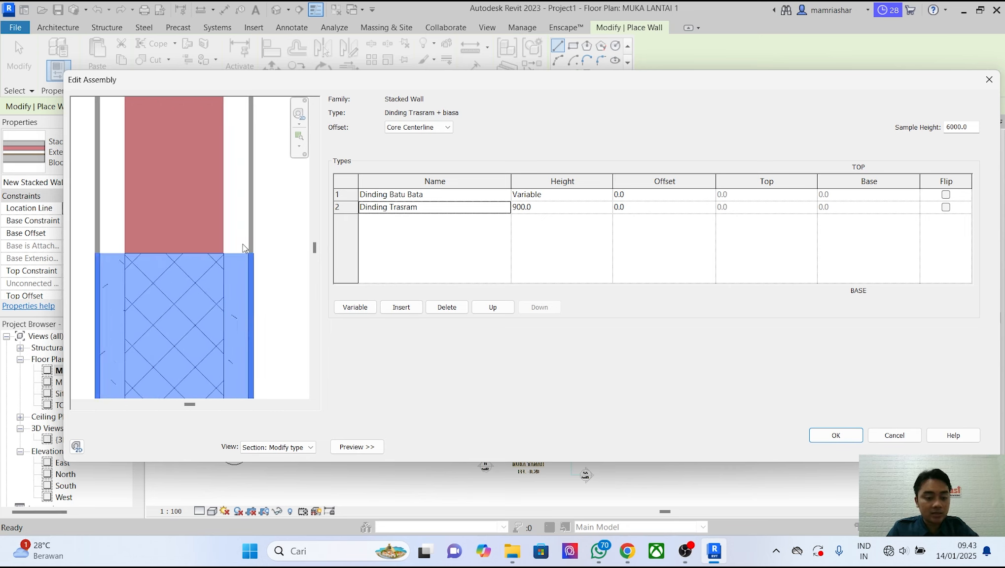
scroll(217, 269, down, 5)
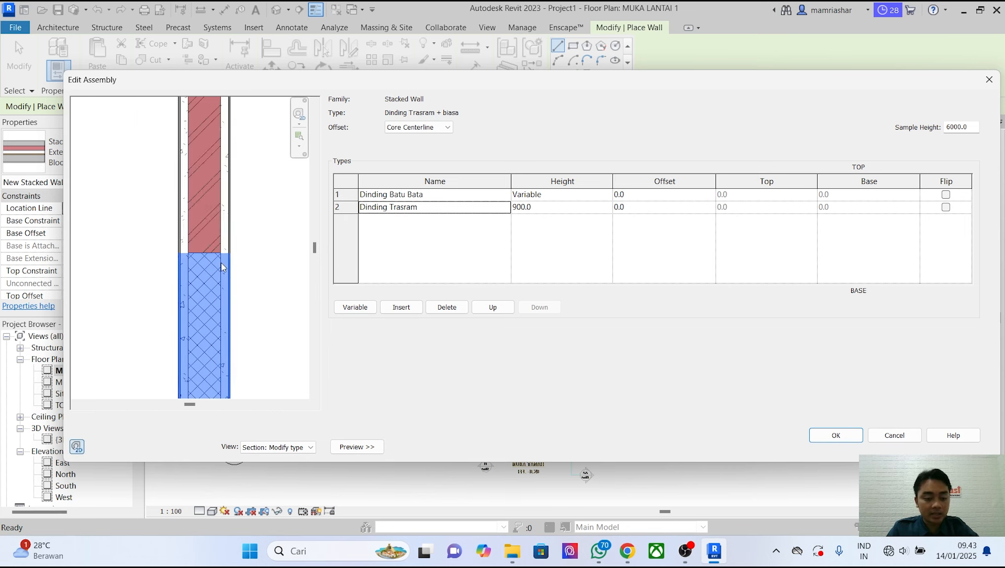
middle_drag(248, 278, 242, 270)
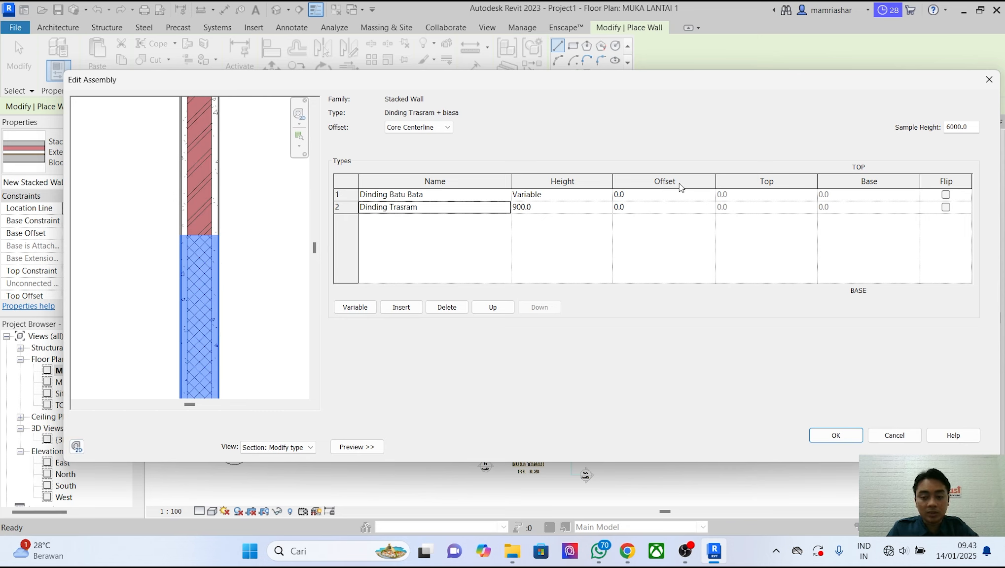
scroll(197, 238, up, 2)
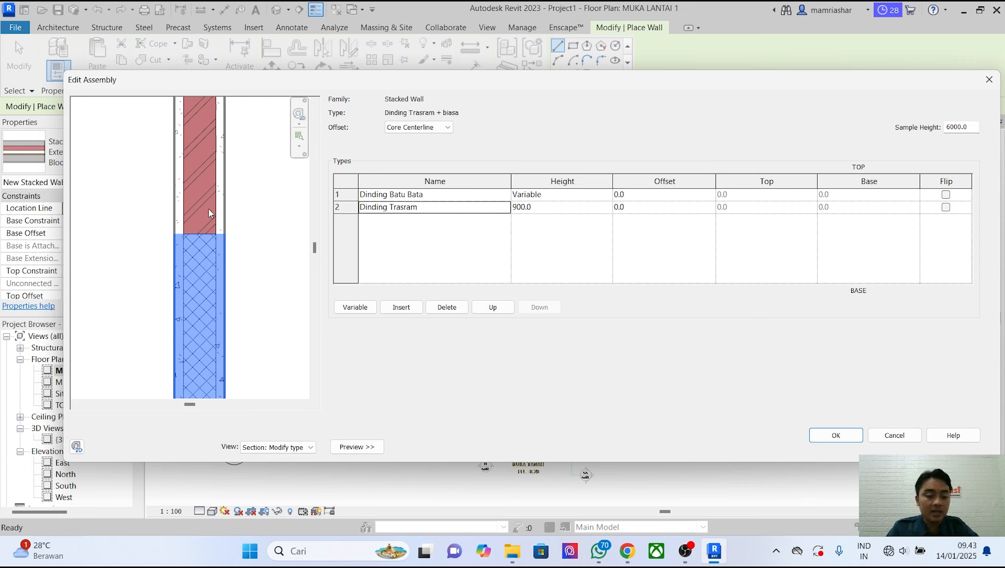
click(556, 206)
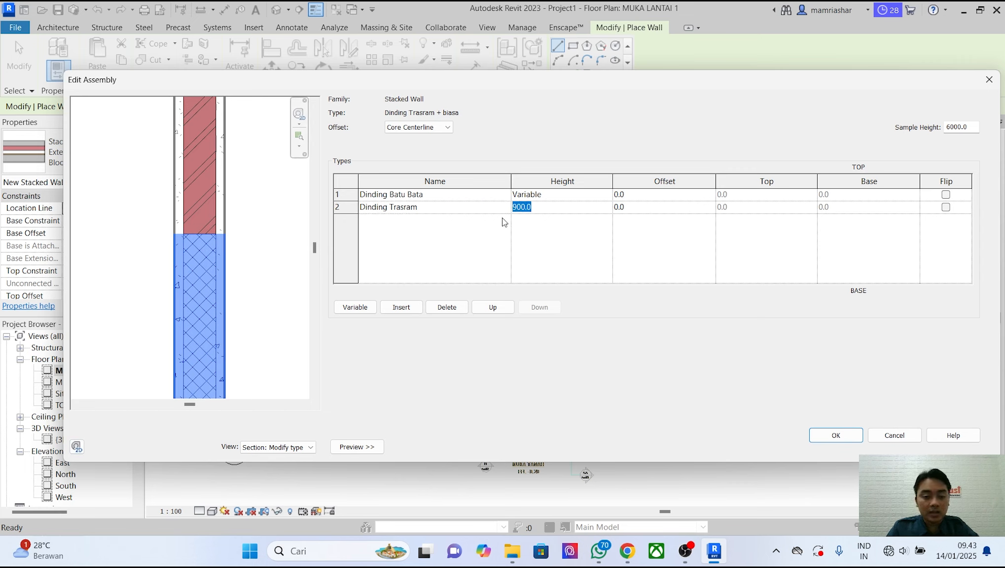
click(257, 249)
scroll(216, 251, down, 2)
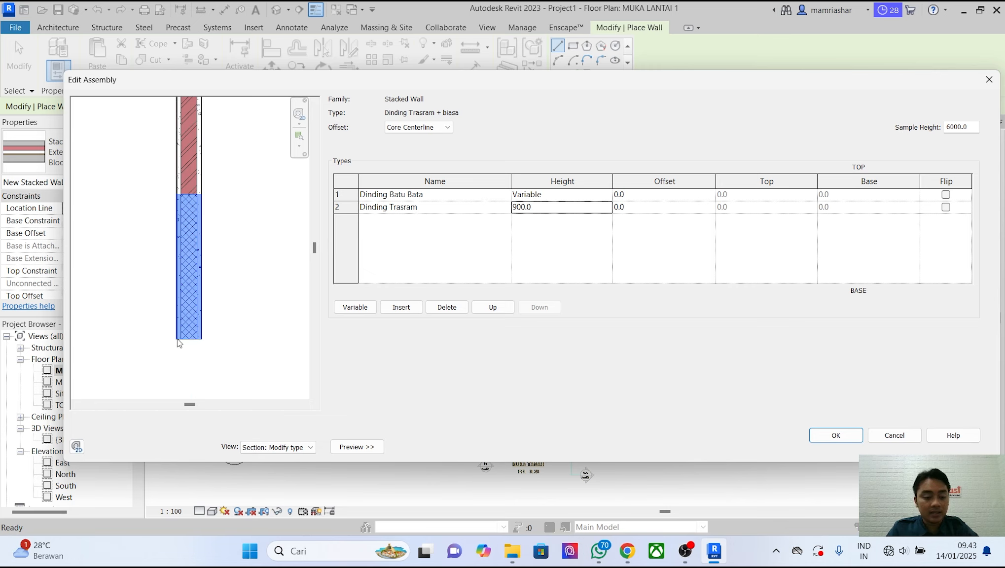
Set the height of the stacked wall's lower Dinding Trasram segment to 350.
click(547, 207)
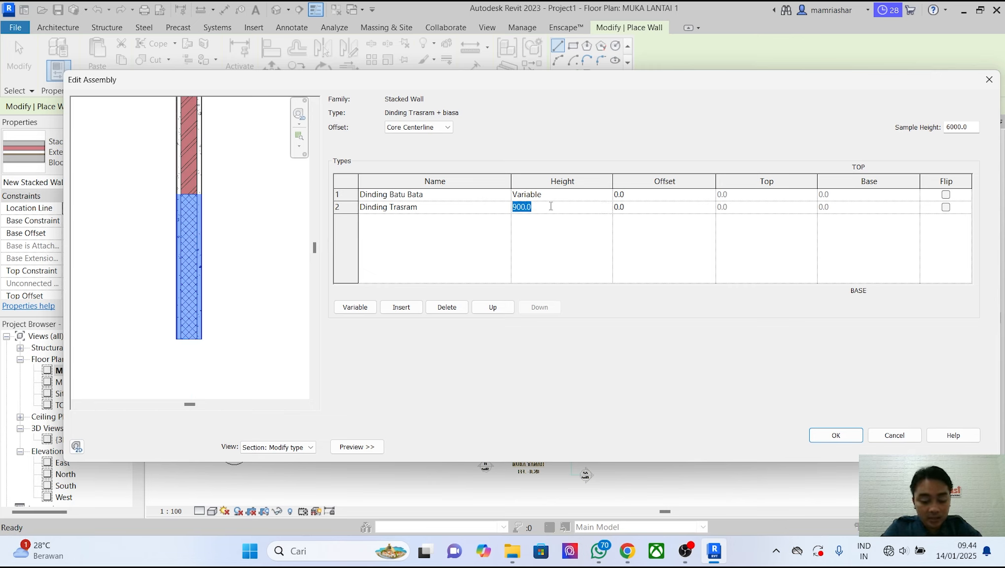
text(350)
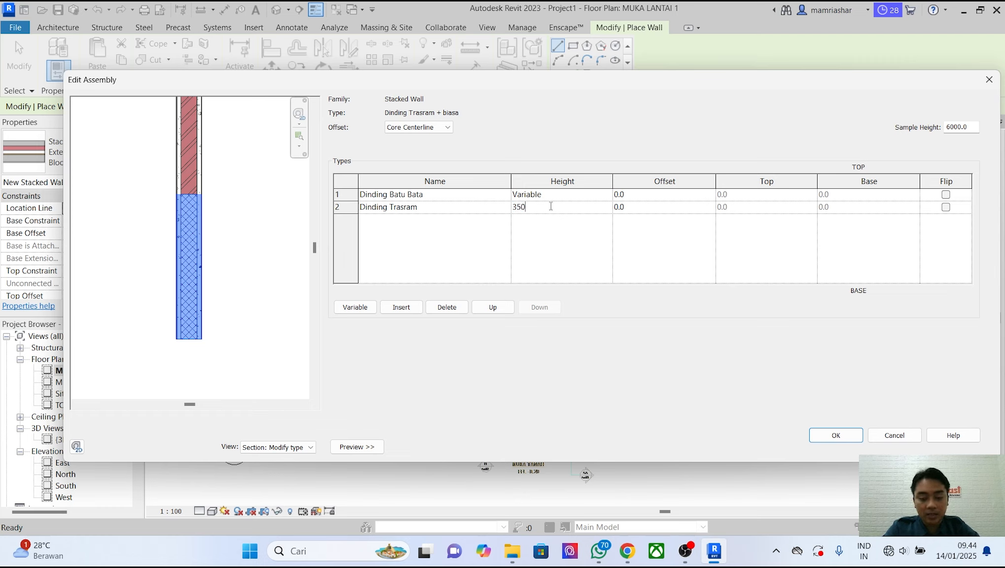
text(.0)
key(Tab)
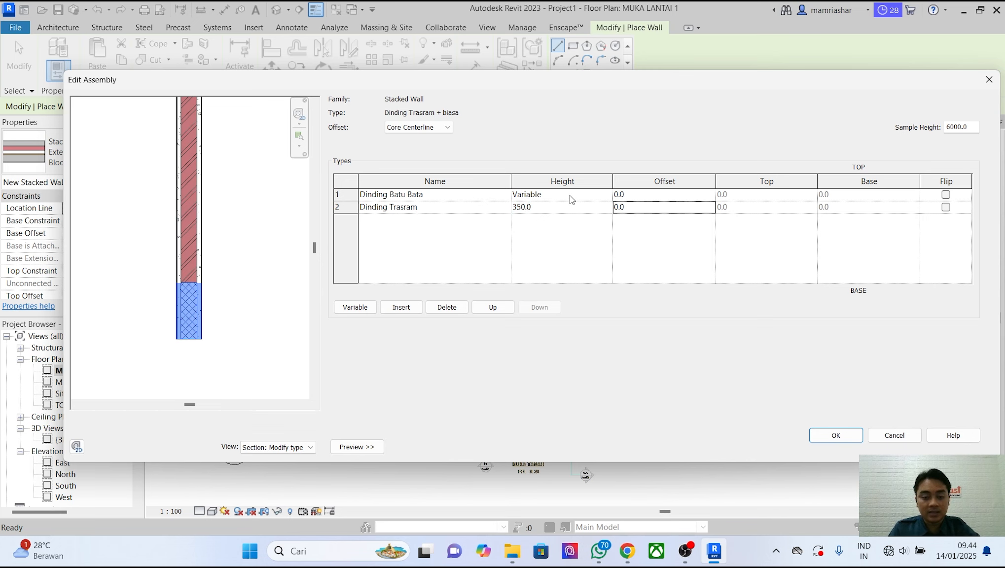
Accept the edited wall assembly and apply the type properties of Dinding Trasram + biasa.
scroll(237, 231, down, 1)
middle_drag(240, 220, 250, 238)
drag(267, 85, 338, 82)
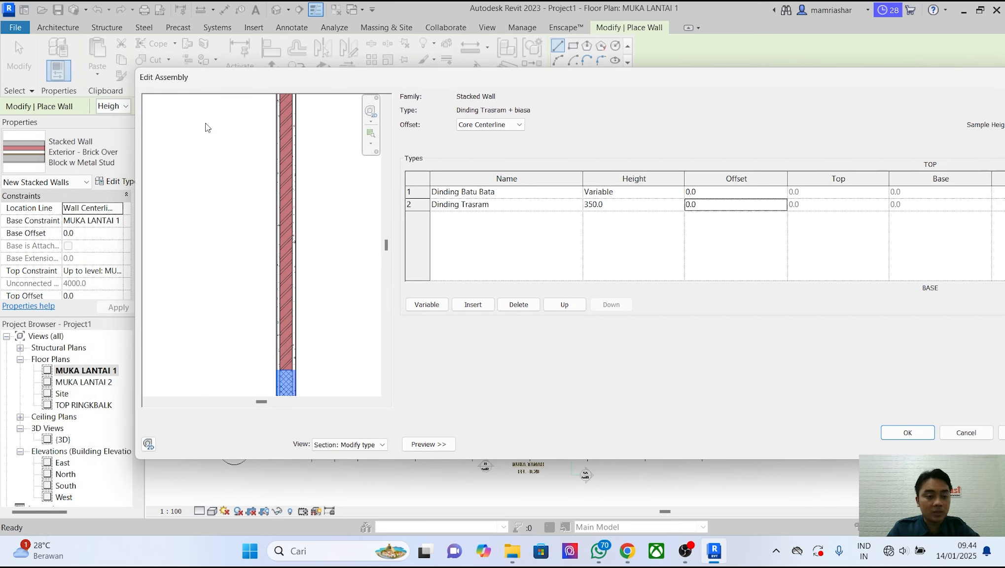
drag(432, 83, 319, 72)
click(787, 423)
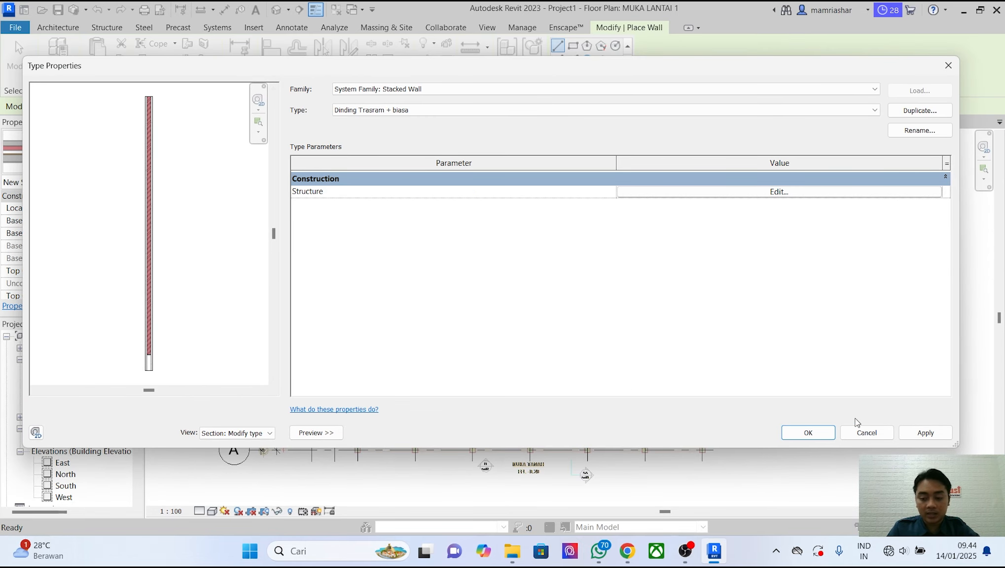
click(925, 433)
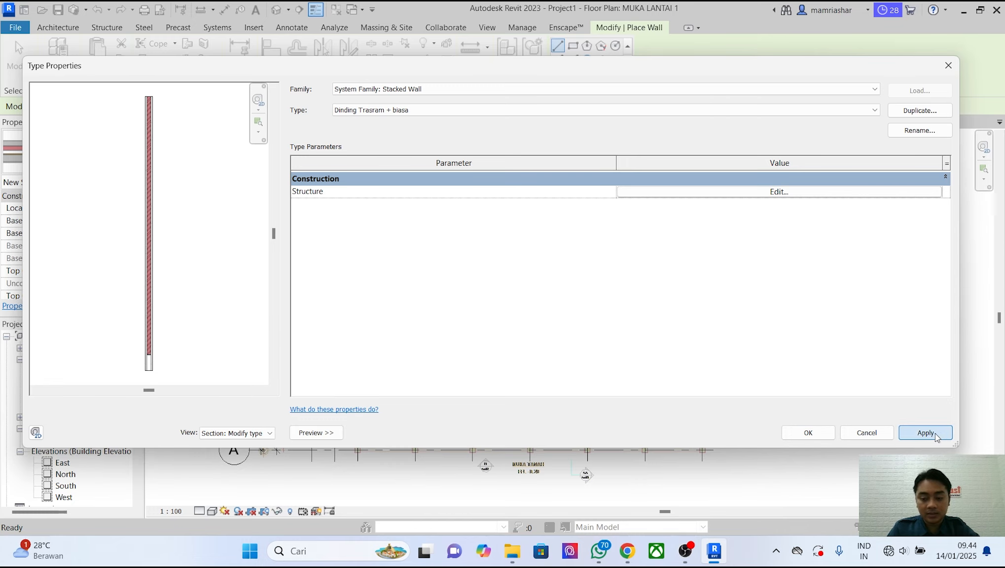
click(815, 434)
Draw a Dinding Trasram + biasa stacked wall along grid D from grid 1 to grid 7.
scroll(472, 215, up, 5)
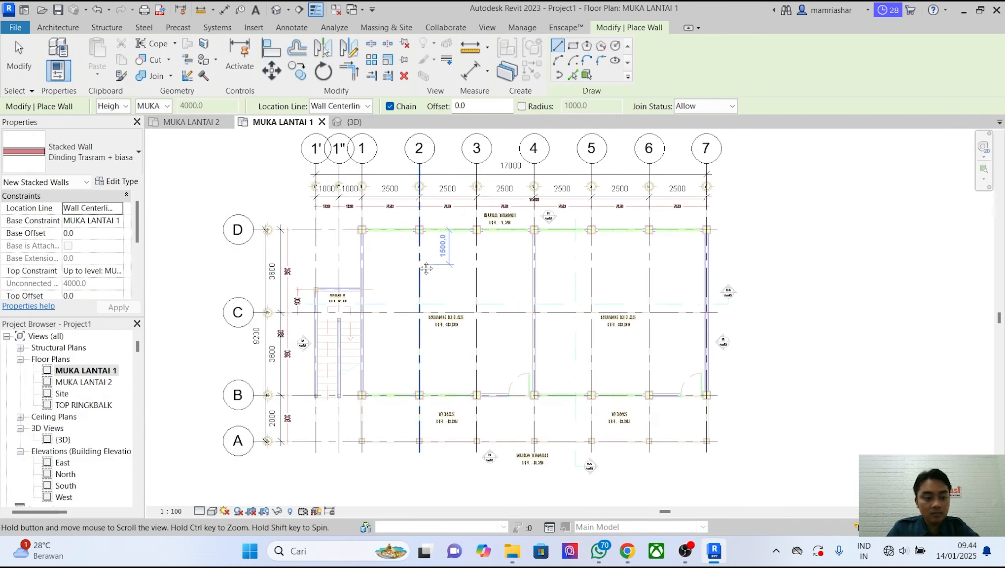
scroll(375, 253, down, 3)
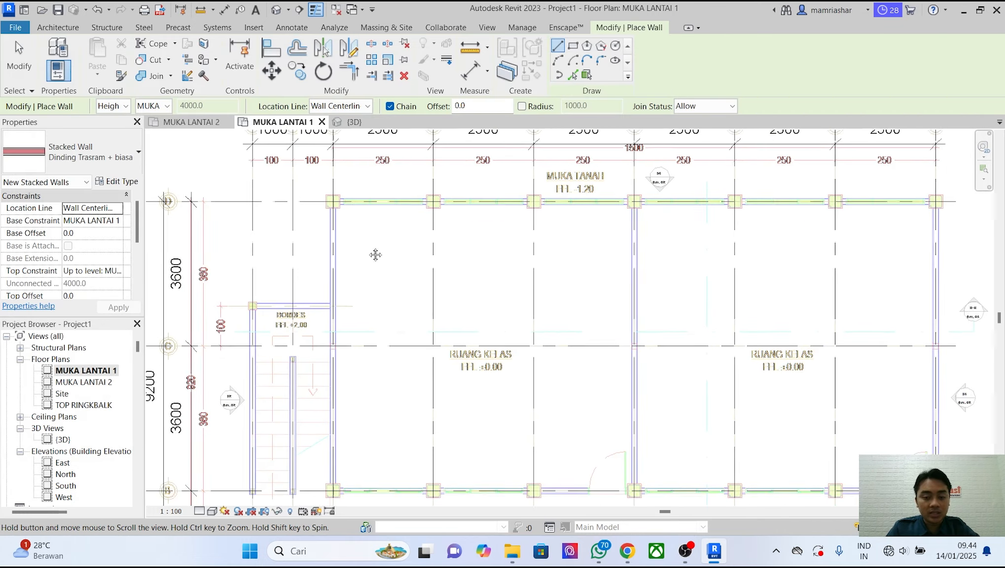
click(130, 157)
scroll(104, 364, up, 2)
scroll(104, 363, down, 2)
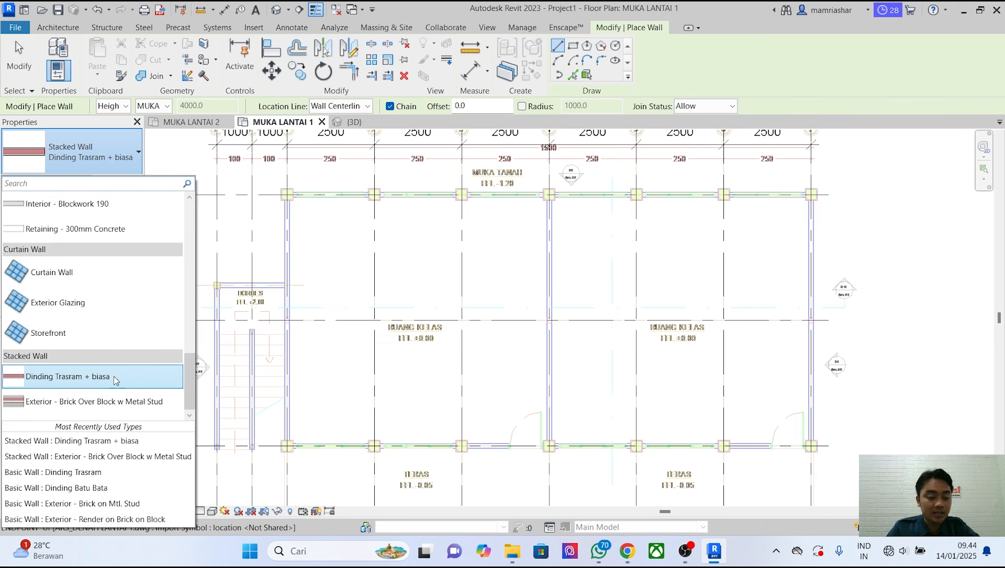
click(114, 380)
scroll(291, 198, up, 3)
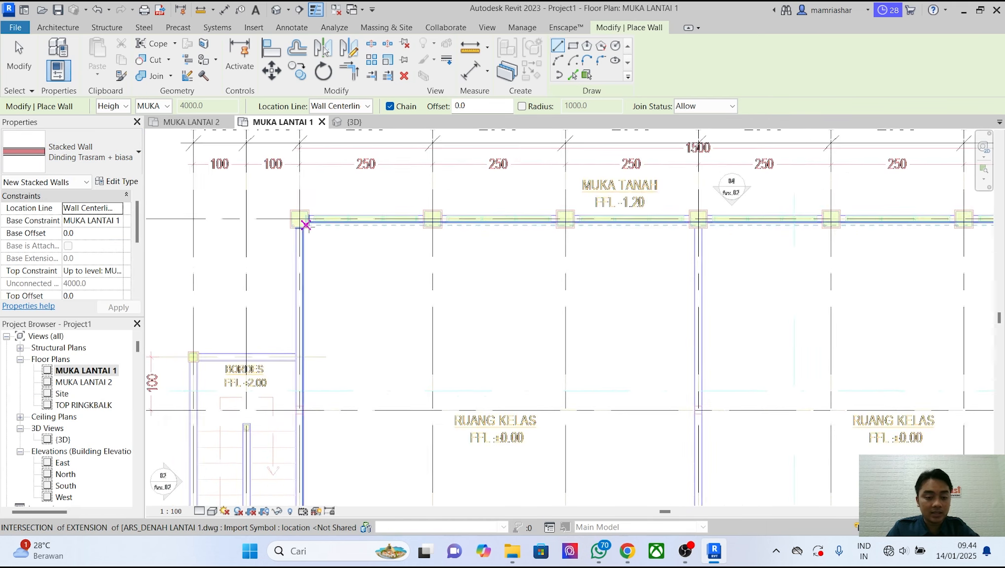
scroll(305, 225, up, 3)
click(287, 213)
scroll(350, 268, down, 1)
scroll(695, 228, down, 2)
middle_drag(971, 242, 593, 251)
scroll(788, 238, up, 3)
click(761, 244)
Continue the stacked wall along grid 7 from grid D to grid B.
scroll(760, 364, down, 3)
scroll(742, 264, up, 5)
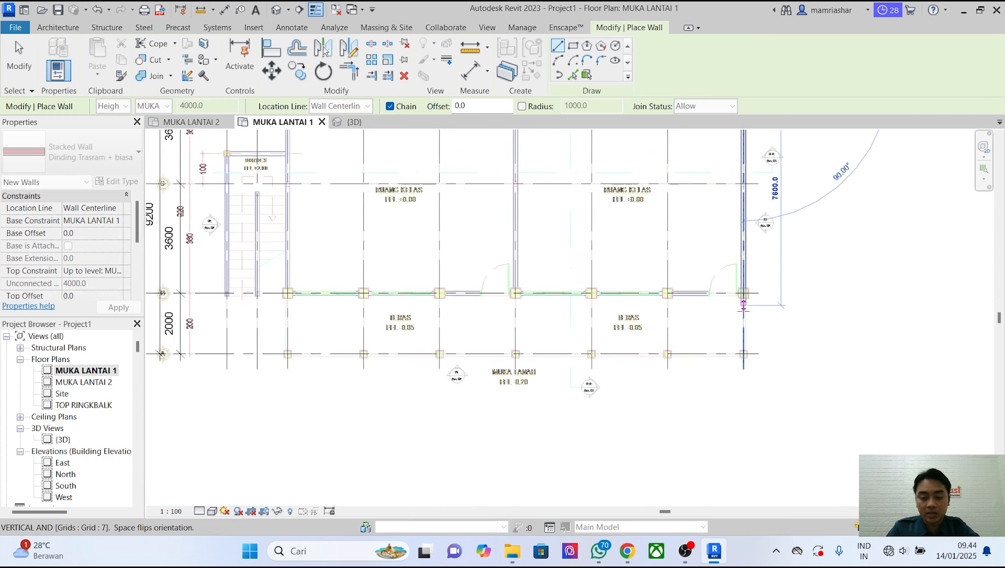
scroll(746, 267, up, 1)
click(741, 276)
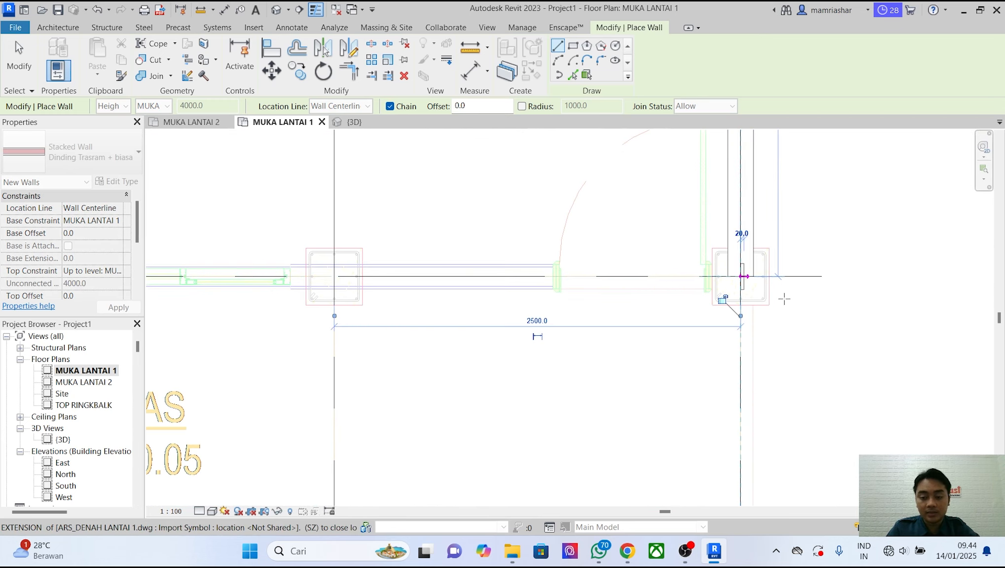
Continue the stacked wall along grid B from grid 7 to grid 1.
scroll(780, 300, down, 3)
scroll(420, 275, down, 1)
middle_drag(420, 275, 625, 276)
middle_drag(276, 291, 359, 291)
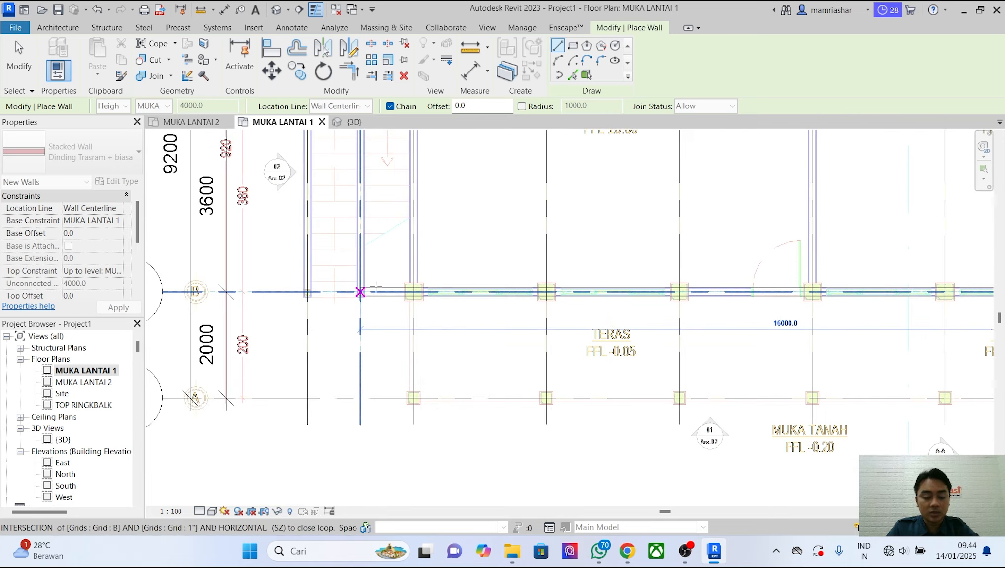
scroll(422, 300, up, 4)
click(409, 303)
Close the outer wall loop along grid 1 from grid B back to grid D.
scroll(413, 345, down, 4)
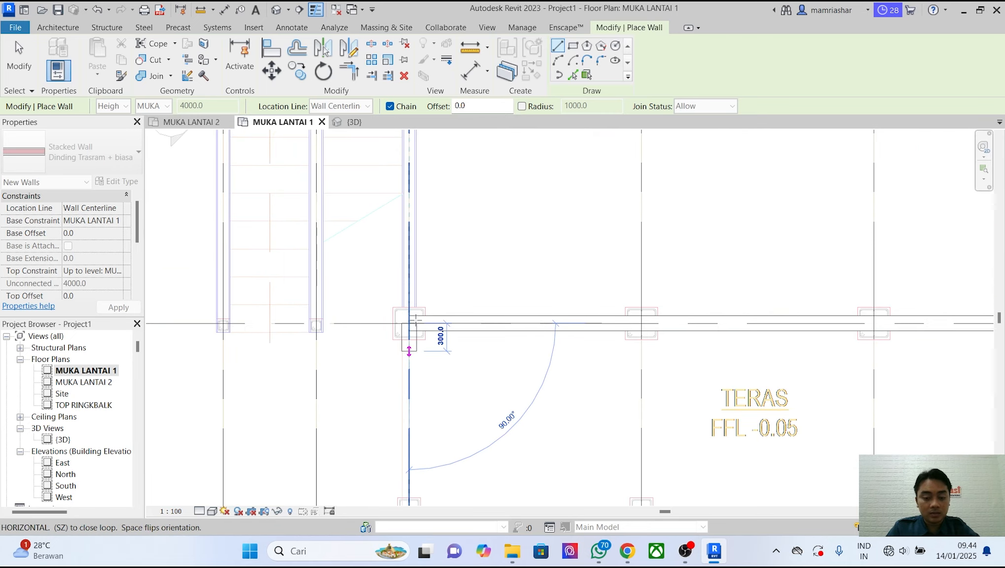
middle_drag(415, 178, 418, 309)
scroll(414, 213, up, 3)
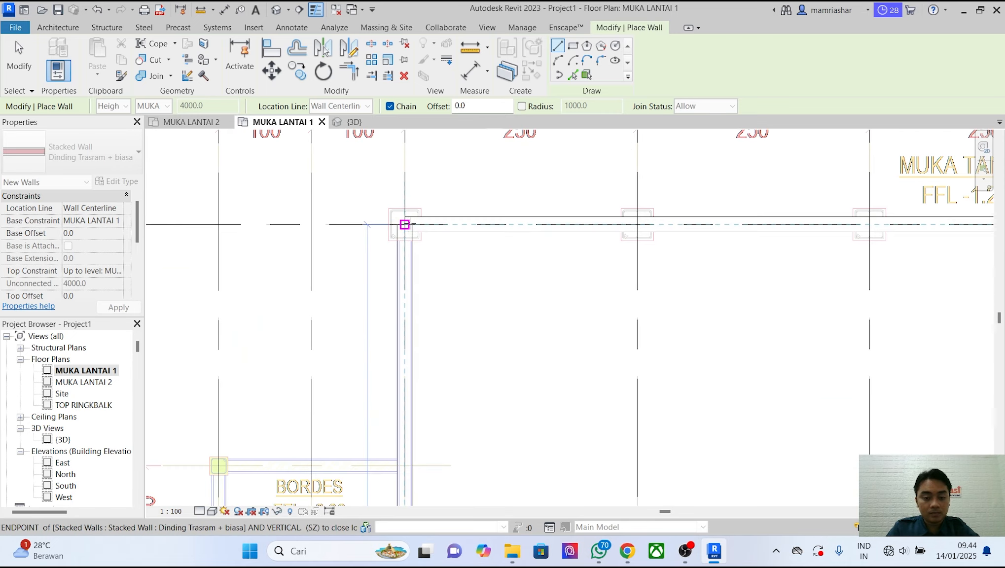
click(405, 225)
scroll(409, 231, down, 5)
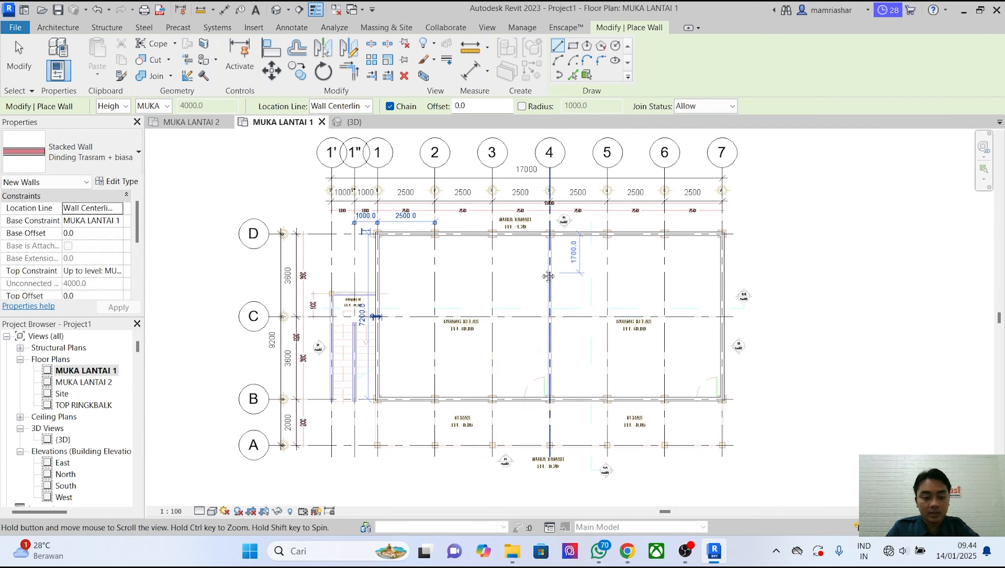
Draw the dividing stacked wall between the two classrooms along grid 4 from grid D to grid B and end the chain.
middle_drag(540, 322, 538, 278)
scroll(534, 177, up, 5)
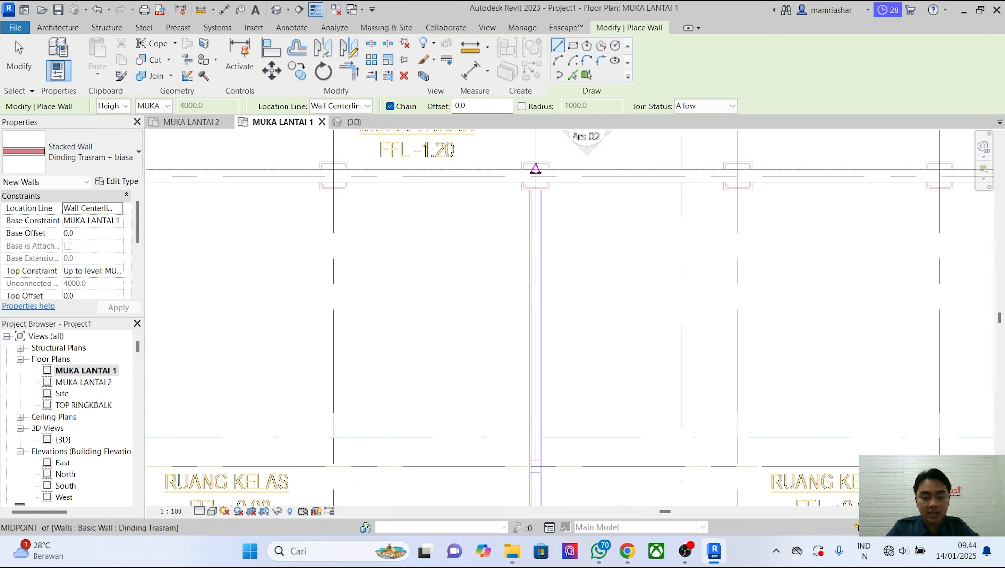
click(535, 175)
scroll(537, 296, down, 4)
scroll(538, 280, up, 4)
middle_drag(538, 280, 538, 326)
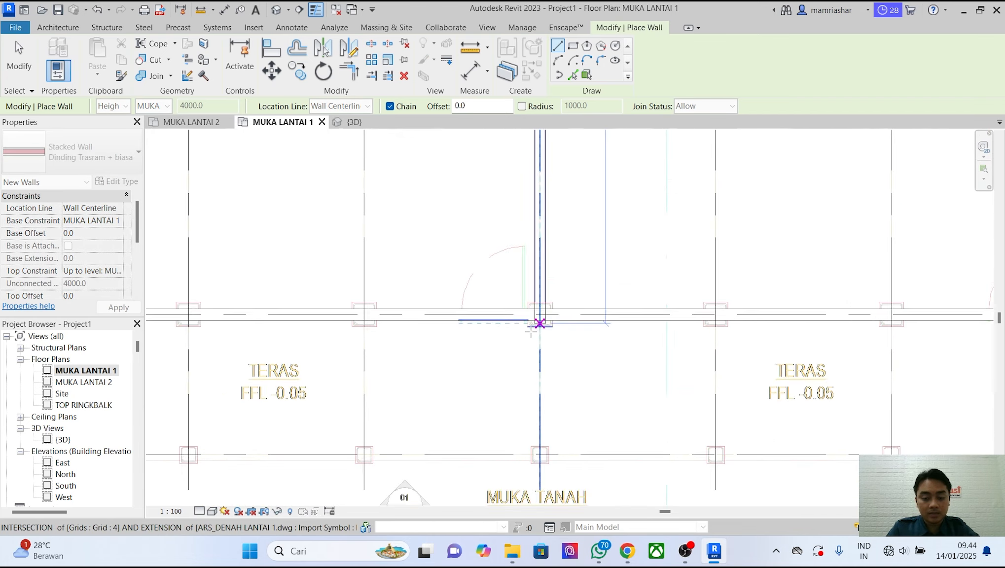
scroll(541, 309, up, 1)
click(542, 310)
scroll(536, 328, down, 2)
middle_drag(561, 272, 561, 305)
middle_drag(566, 254, 565, 298)
key(Escape)
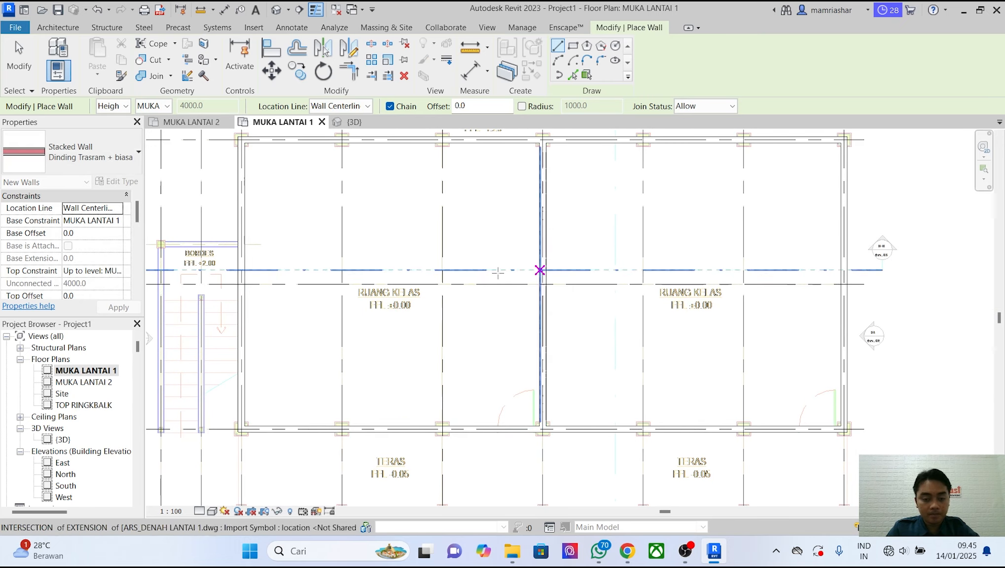
Set the Top Constraint for new stacked walls to Up to level: MUKA LANTAI 2.
click(118, 274)
click(99, 302)
scroll(516, 246, down, 1)
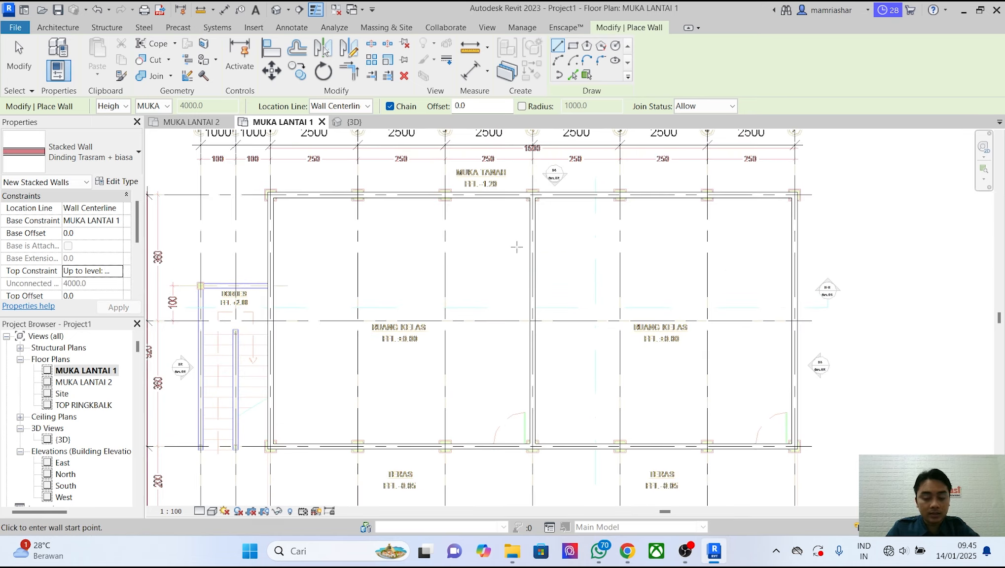
scroll(387, 191, up, 4)
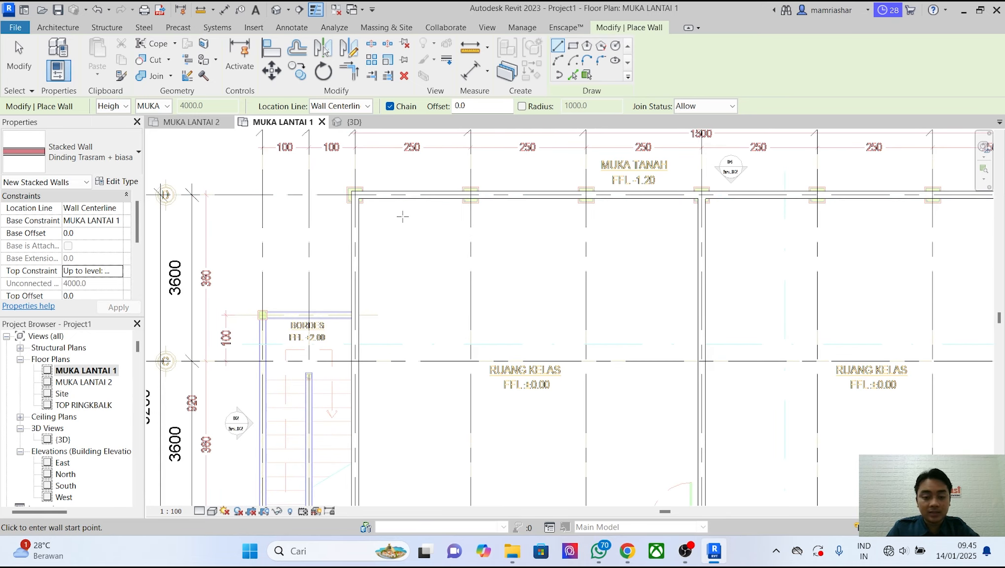
scroll(402, 216, down, 1)
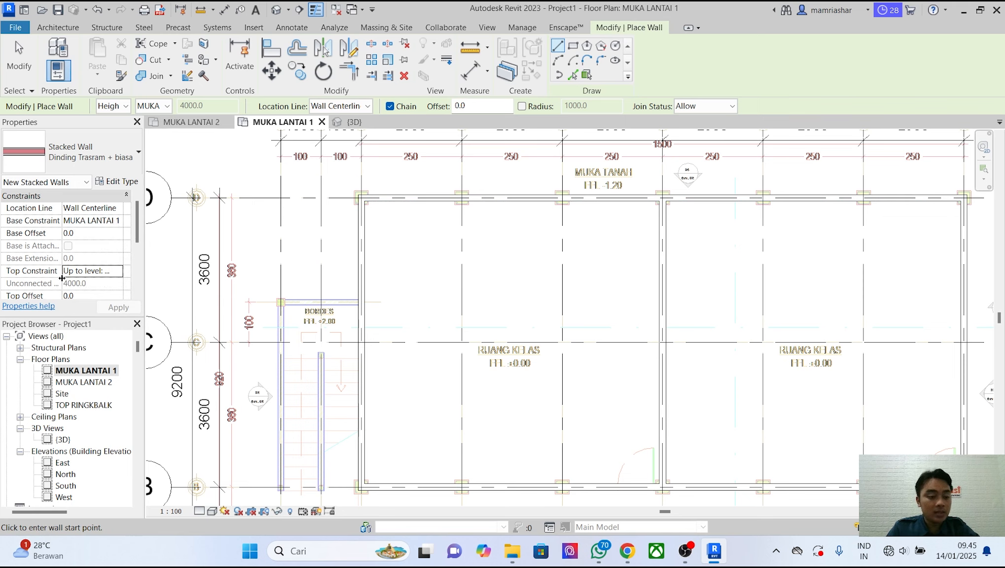
click(99, 270)
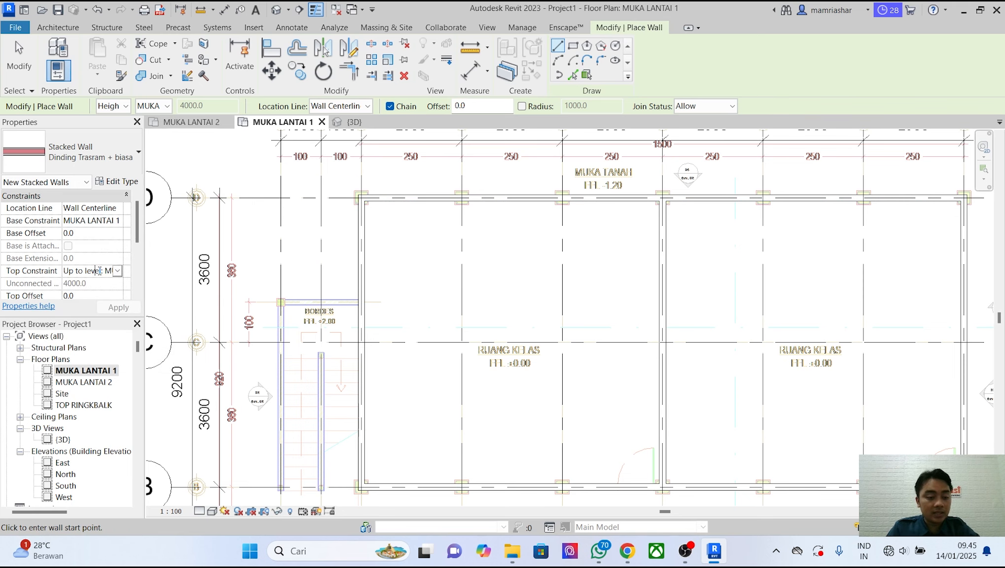
click(117, 270)
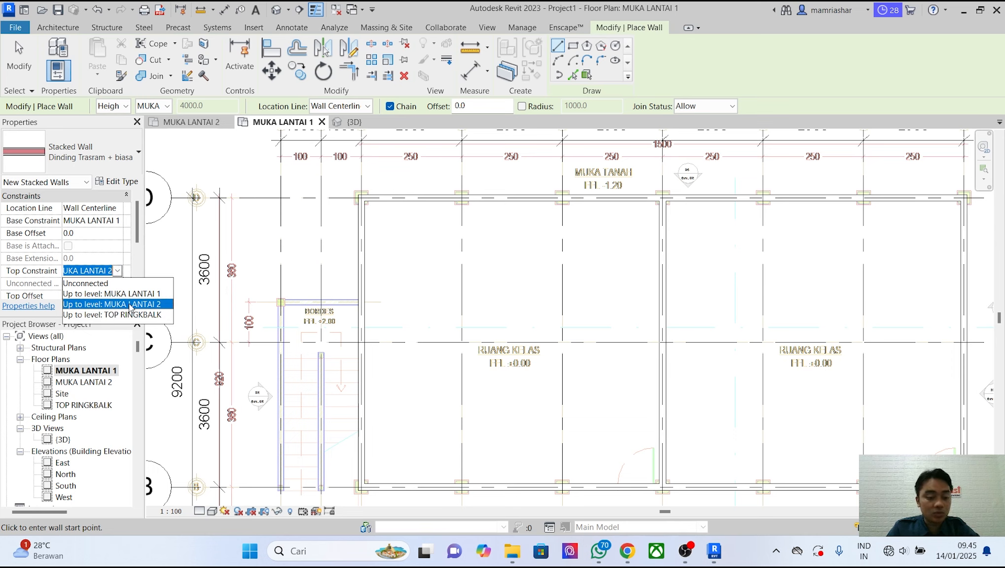
click(157, 305)
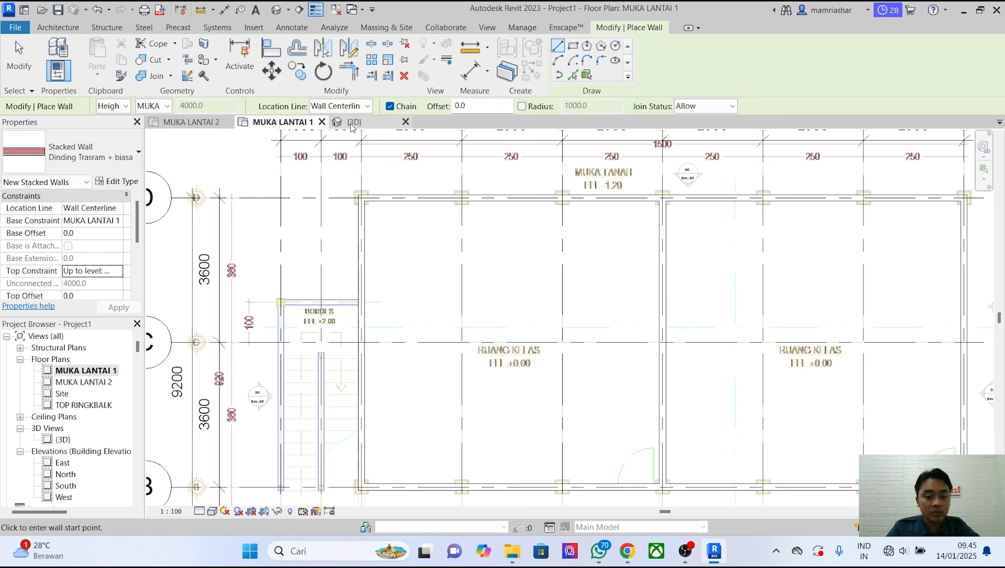
Leave the Wall tool and examine the drawn stacked walls against the levels in the 3D view.
click(351, 122)
shift+middle_drag(557, 279, 599, 318)
key(Escape)
key(Escape)
scroll(629, 377, up, 1)
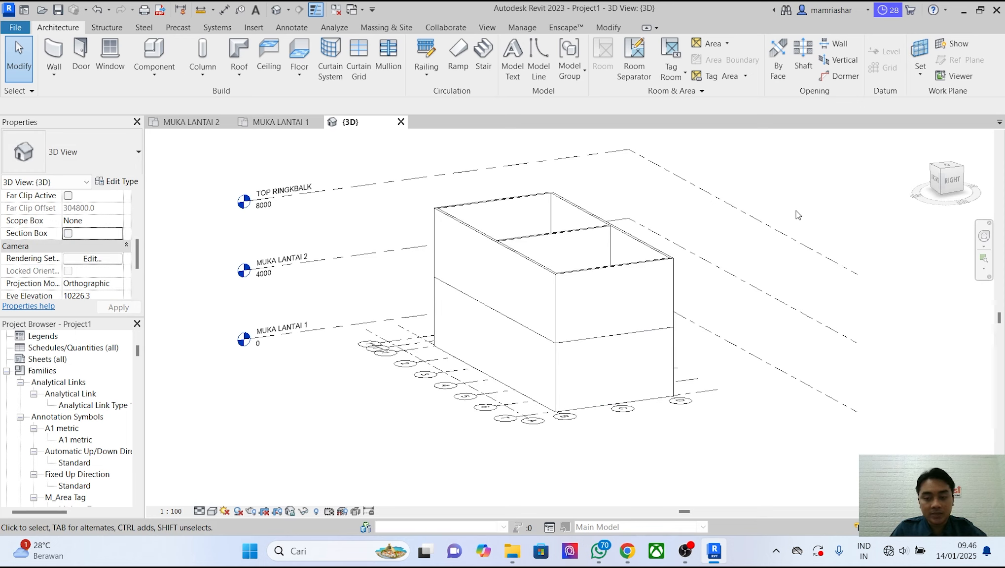
middle_drag(809, 213, 790, 217)
shift+middle_drag(754, 243, 695, 265)
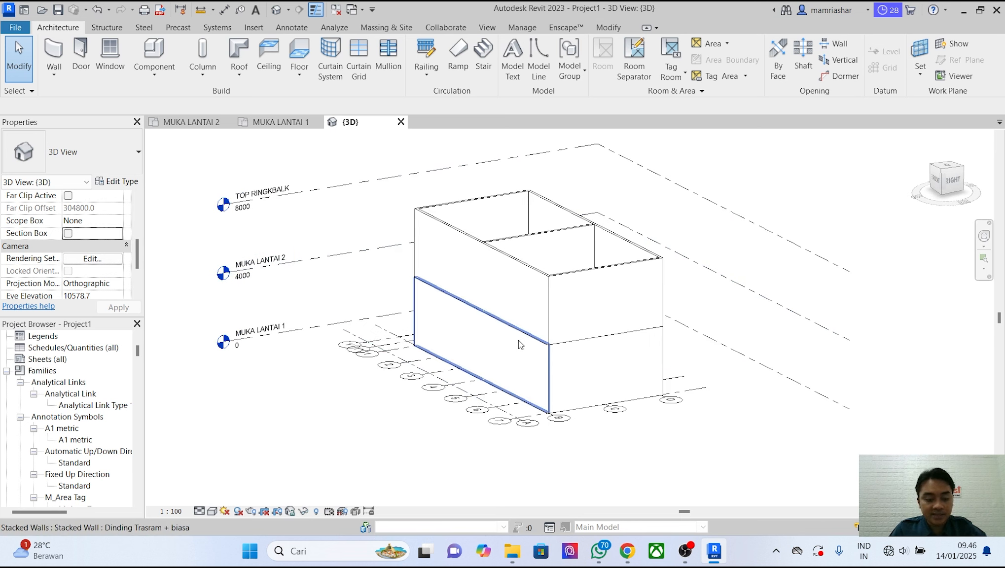
scroll(528, 366, up, 1)
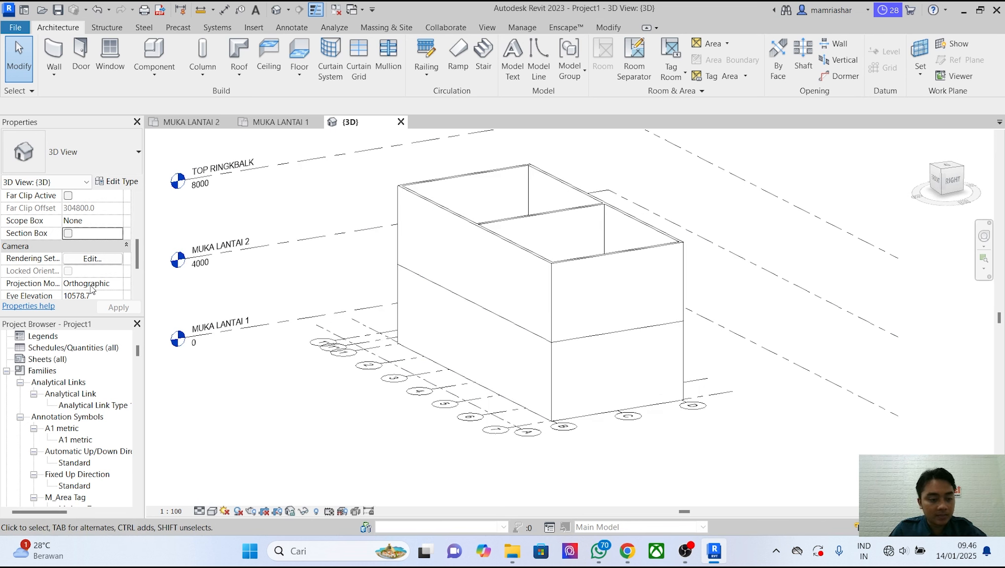
Turn on the Section Box for the 3D view.
scroll(68, 247, up, 4)
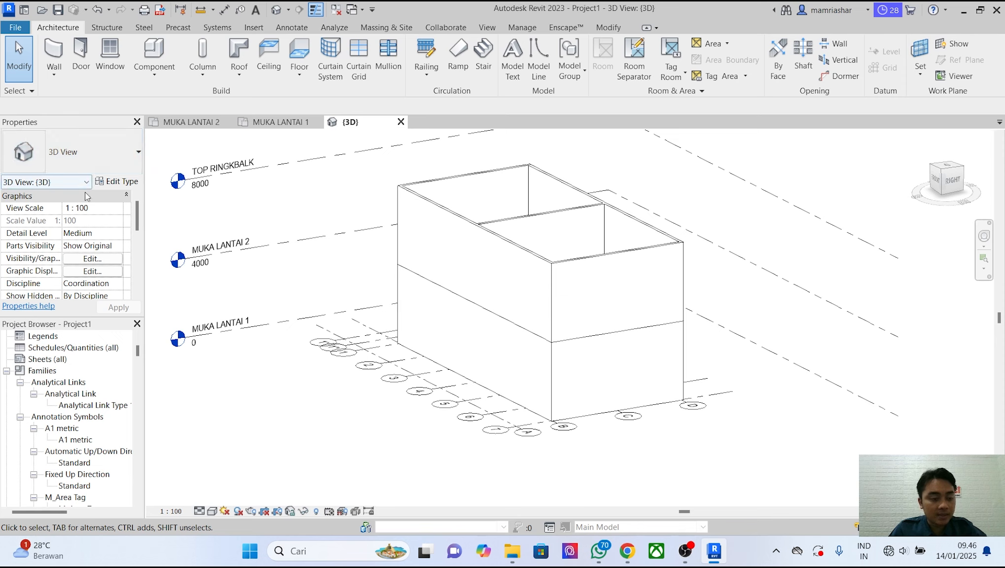
scroll(87, 211, down, 1)
scroll(87, 211, down, 4)
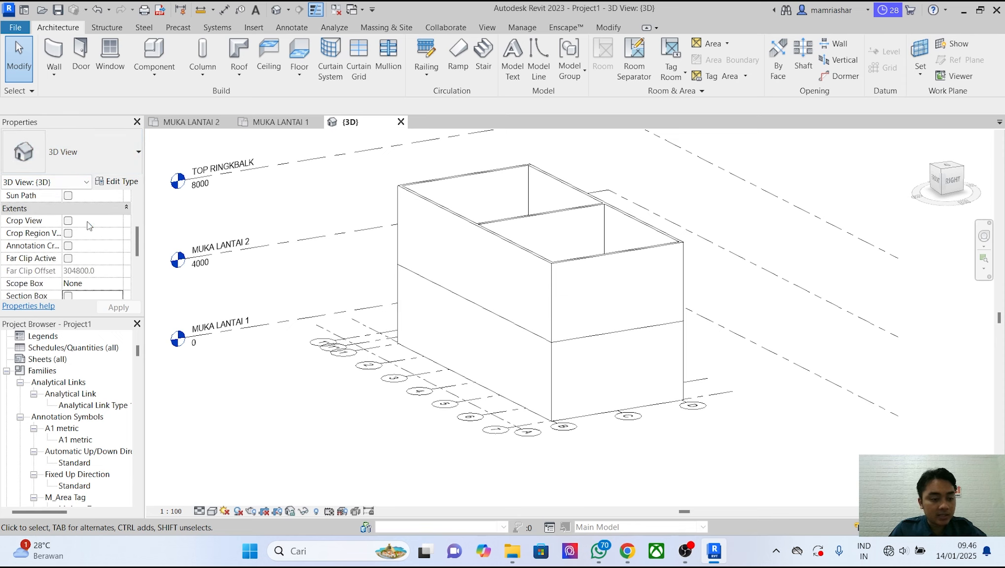
scroll(87, 233, down, 1)
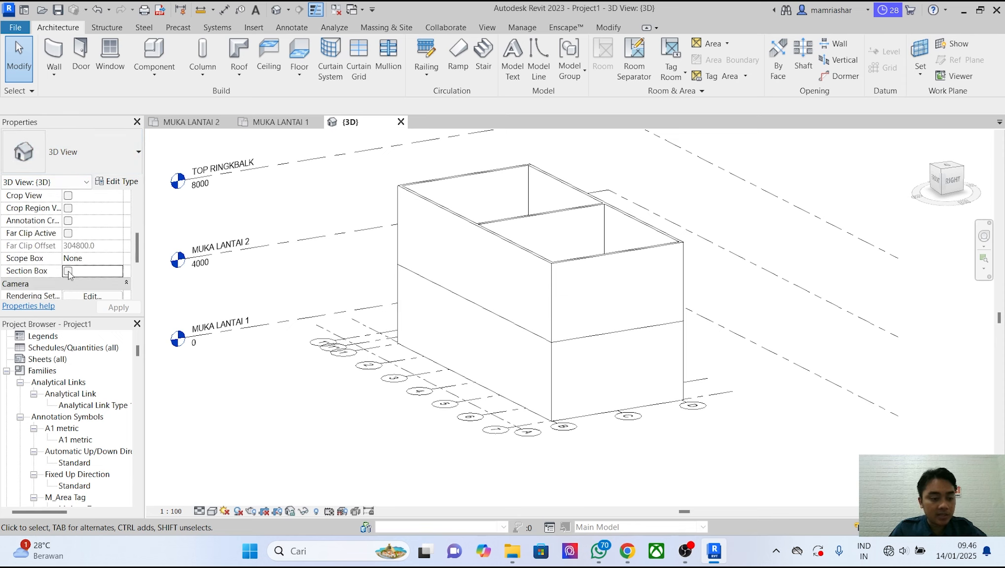
scroll(515, 290, down, 6)
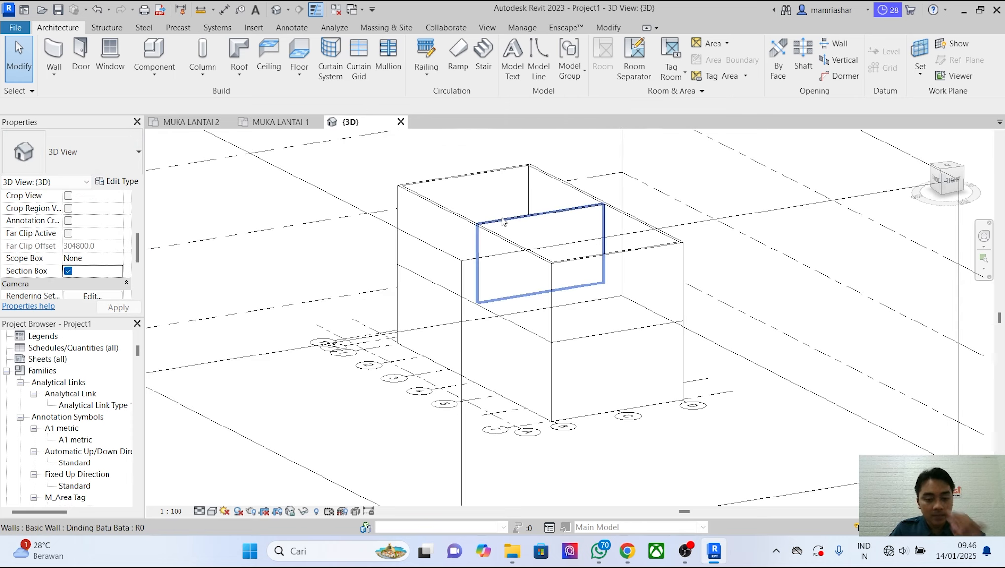
Select the section box and pull one of its sides inward until it cuts through the stacked walls.
shift+middle_drag(515, 289, 618, 280)
scroll(595, 272, up, 4)
click(595, 271)
drag(612, 311, 487, 253)
scroll(560, 285, up, 2)
scroll(519, 273, up, 1)
Examine the layers at the base of the cut stacked wall and set the 3D view's visual style to Shaded.
shift+middle_drag(580, 386, 385, 415)
scroll(444, 216, up, 3)
scroll(368, 202, up, 3)
scroll(385, 415, up, 2)
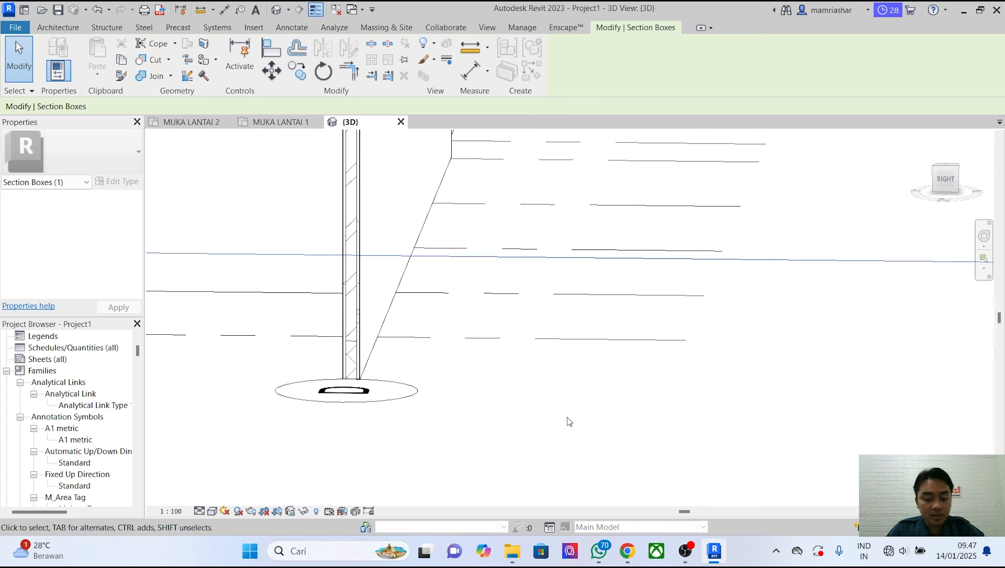
scroll(404, 397, up, 3)
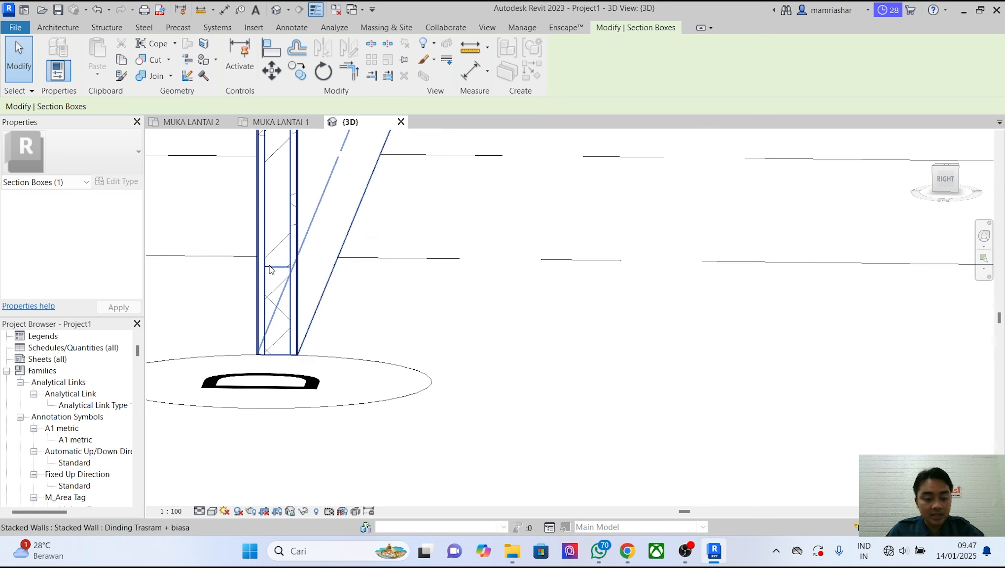
shift+middle_drag(295, 274, 415, 235)
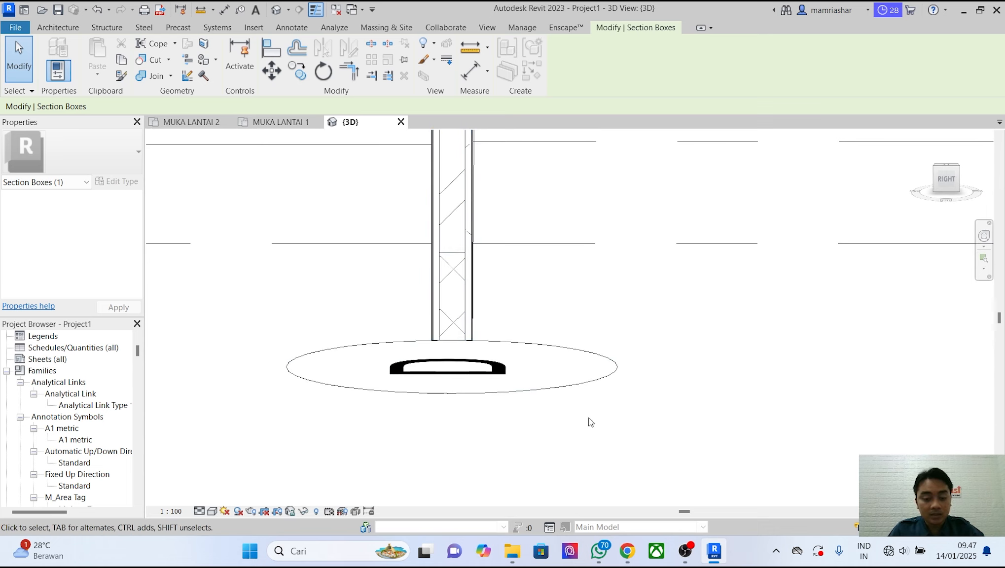
shift+middle_drag(574, 432, 562, 290)
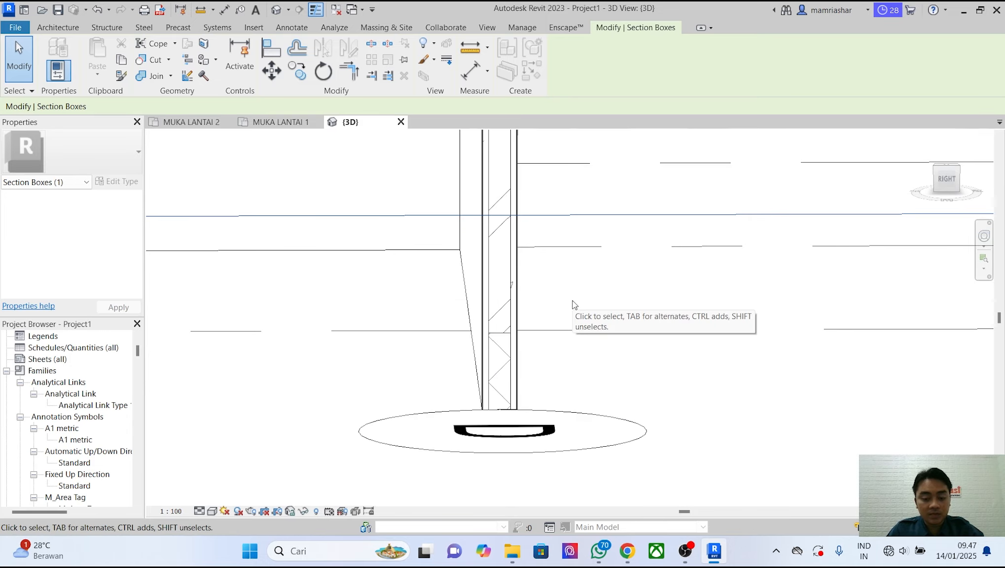
click(212, 512)
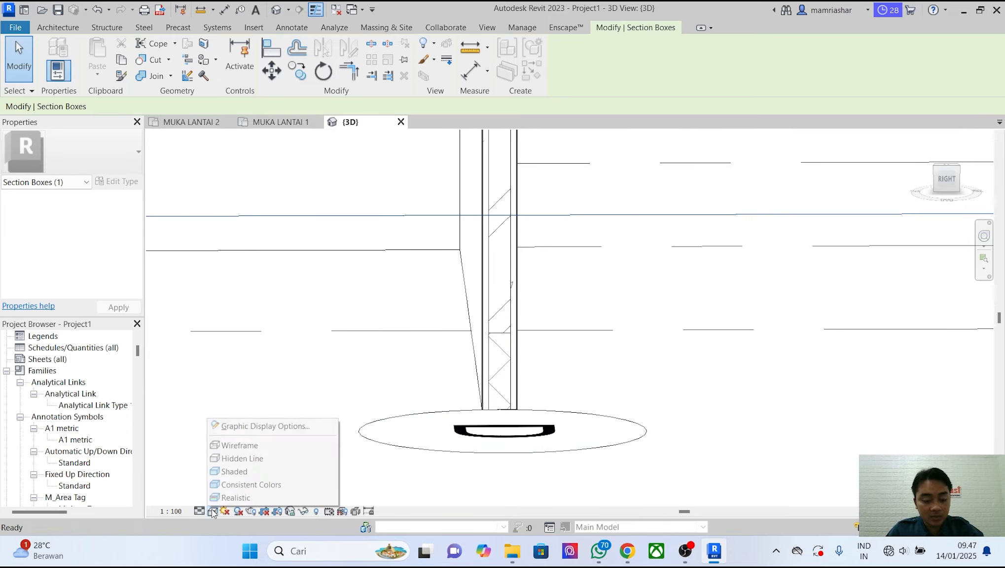
click(236, 475)
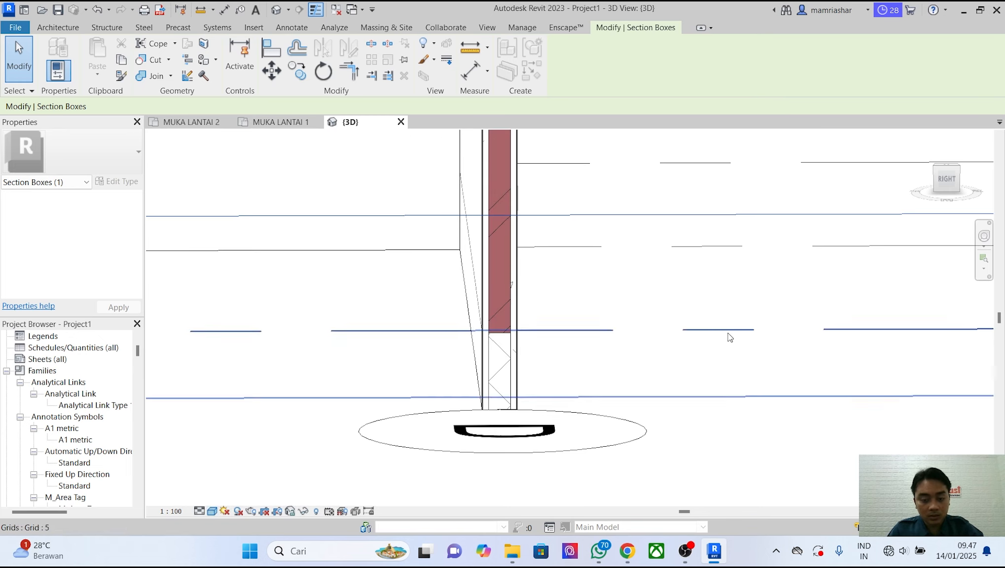